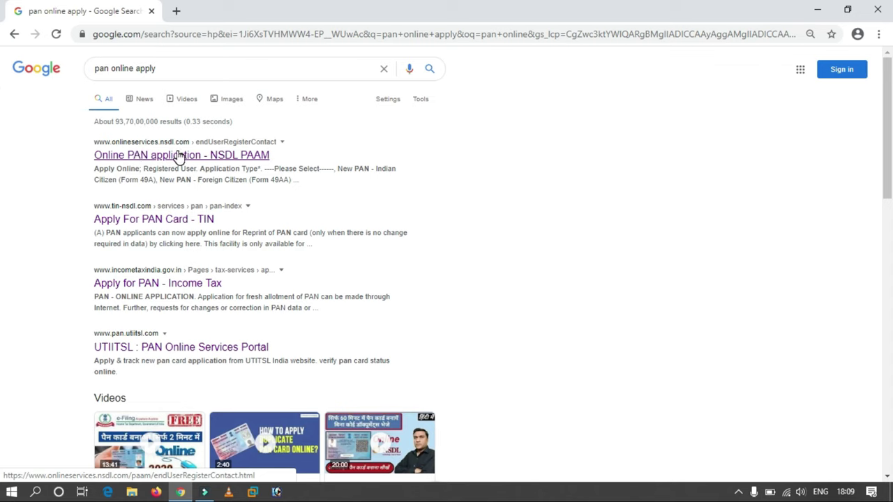
# - Open the NSDL Online PAN page, view the Registered User tab, then return to Apply Online
pyautogui.click(179, 155)
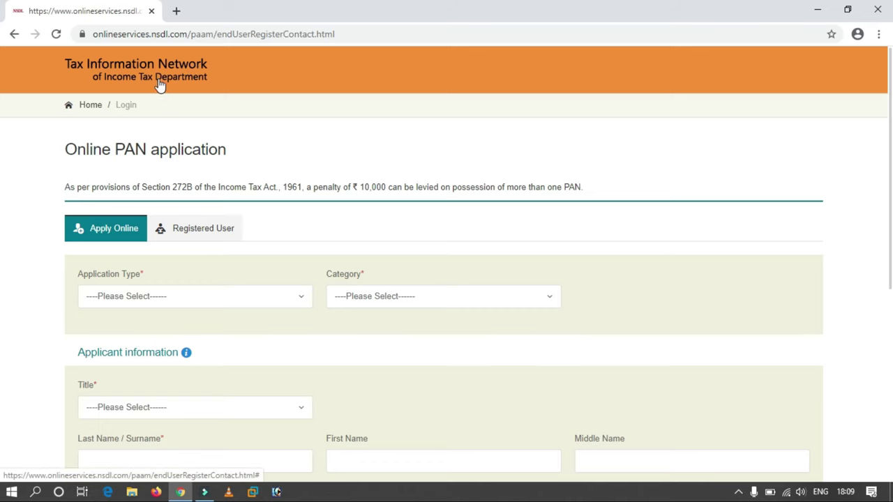
pyautogui.scroll(-2, 223, 263)
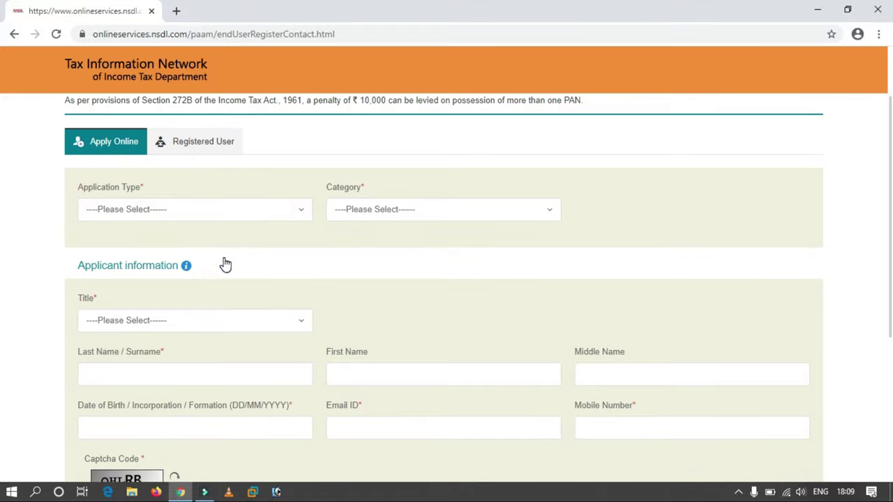
pyautogui.click(231, 144)
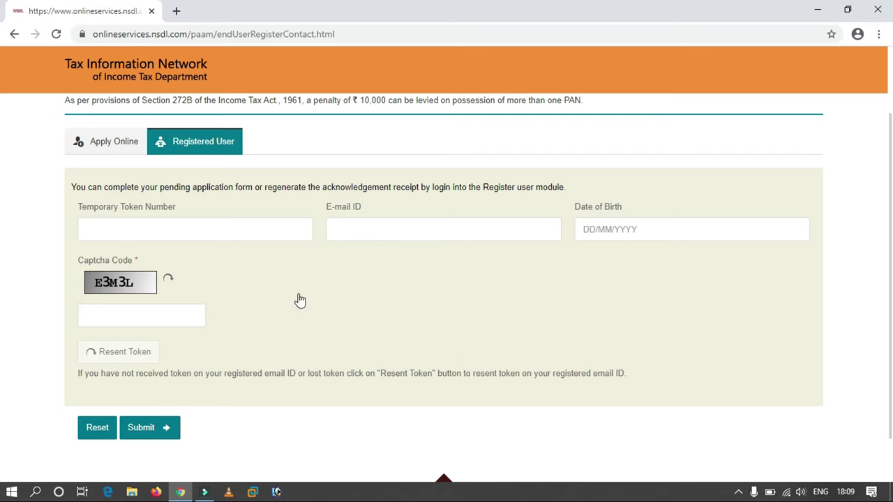
pyautogui.click(100, 149)
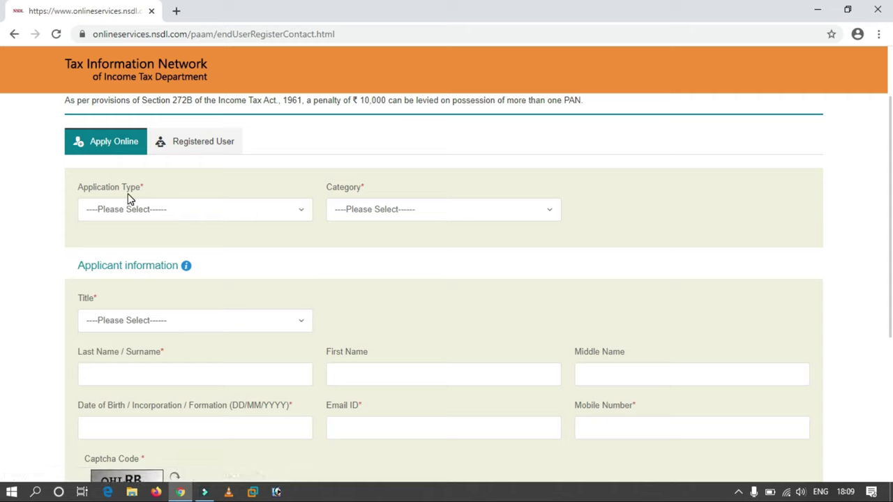
# - Set Application Type to New PAN - Indian Citizen (Form 49A) and Category to INDIVIDUAL
pyautogui.click(125, 215)
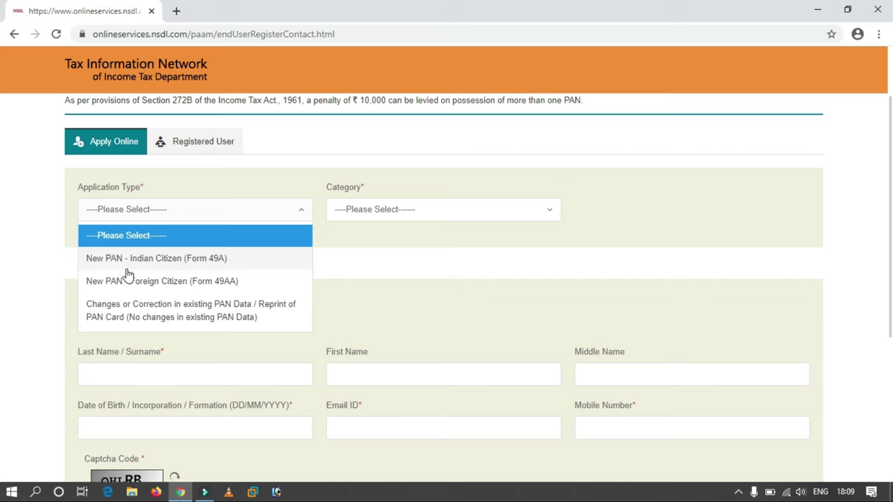
pyautogui.click(159, 262)
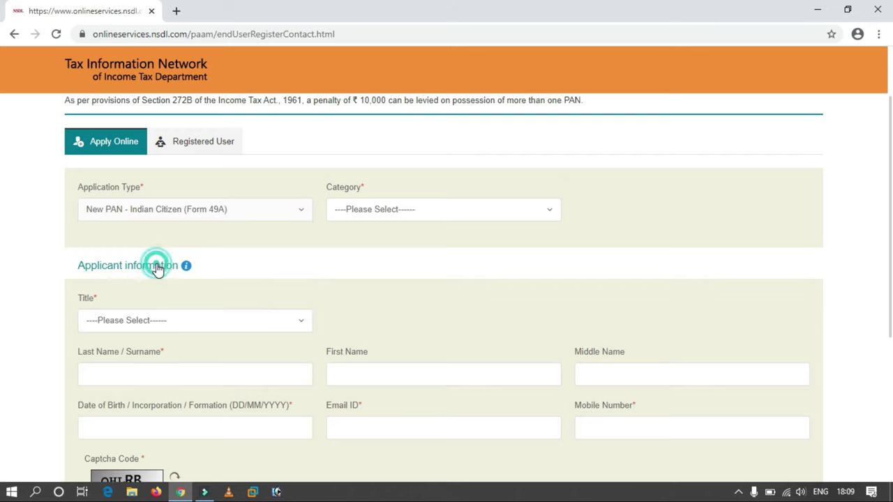
pyautogui.click(351, 213)
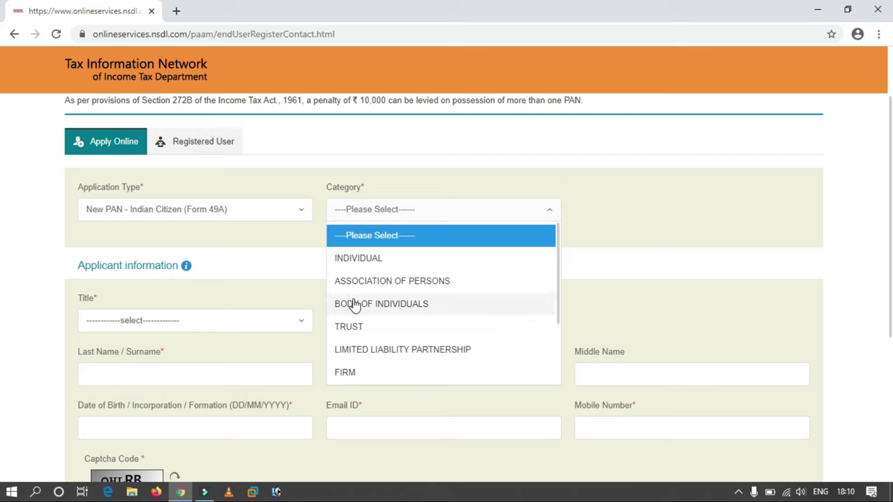
pyautogui.scroll(-3, 372, 331)
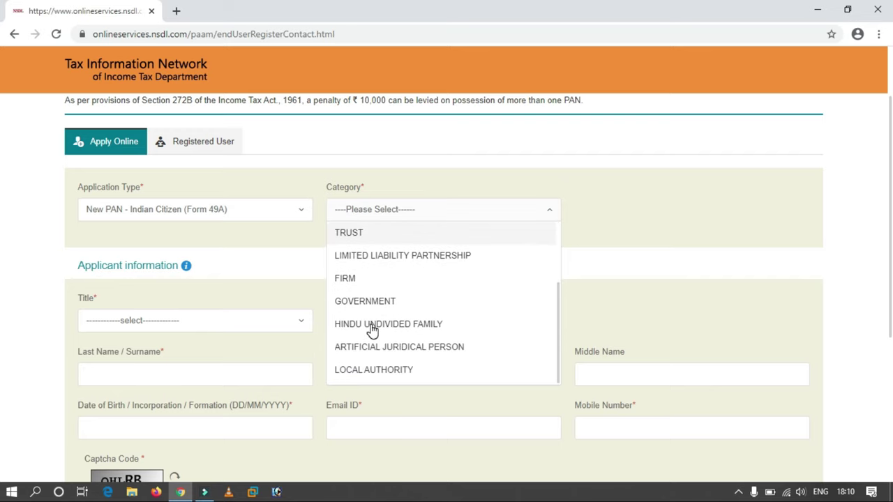
pyautogui.scroll(3, 372, 331)
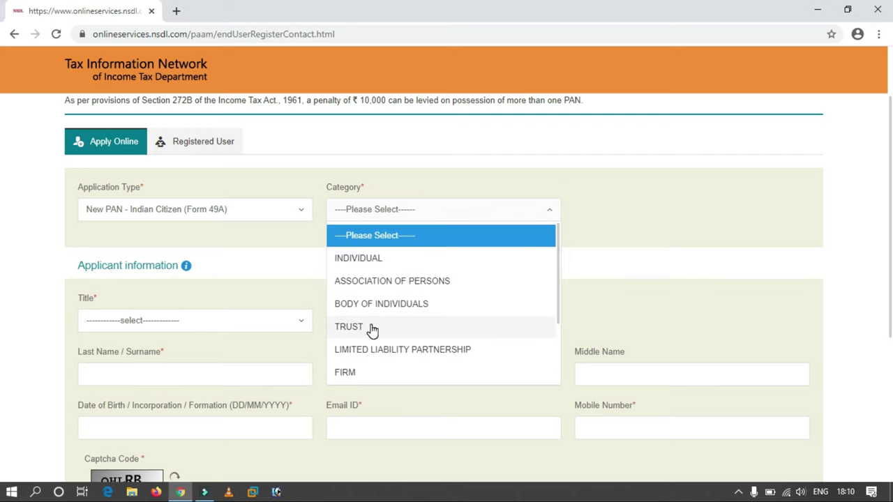
pyautogui.click(375, 264)
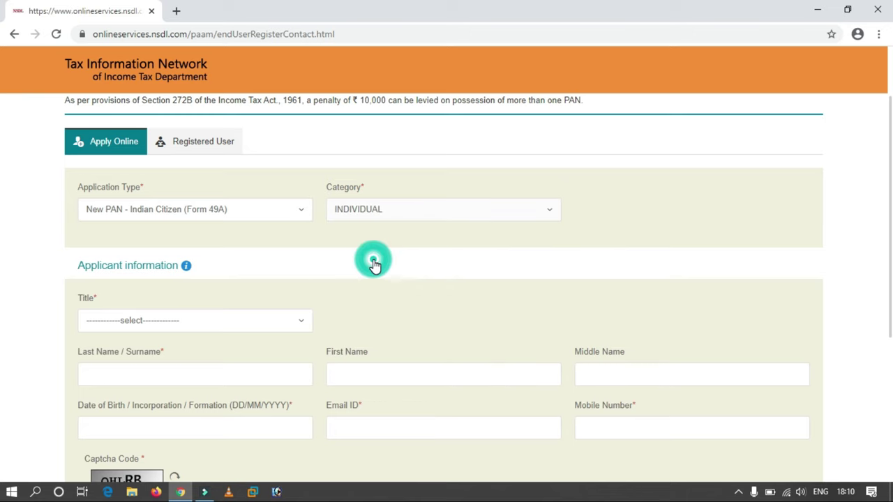
pyautogui.scroll(-1, 375, 266)
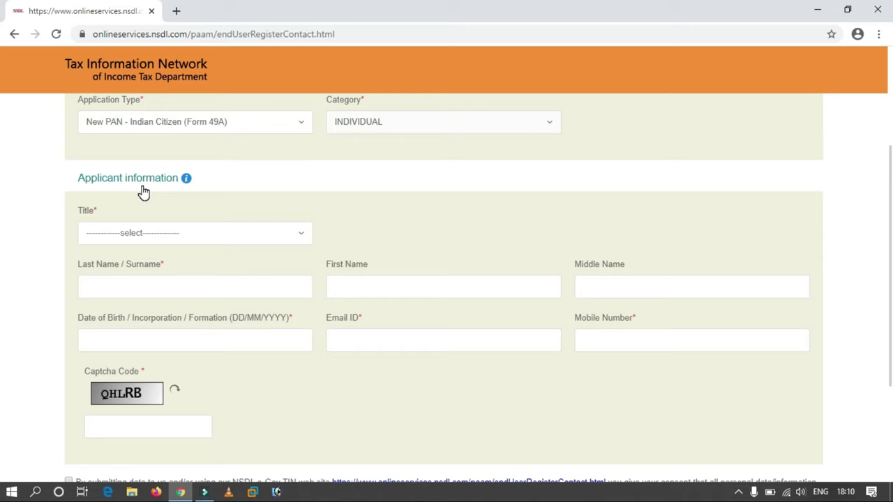
pyautogui.click(170, 234)
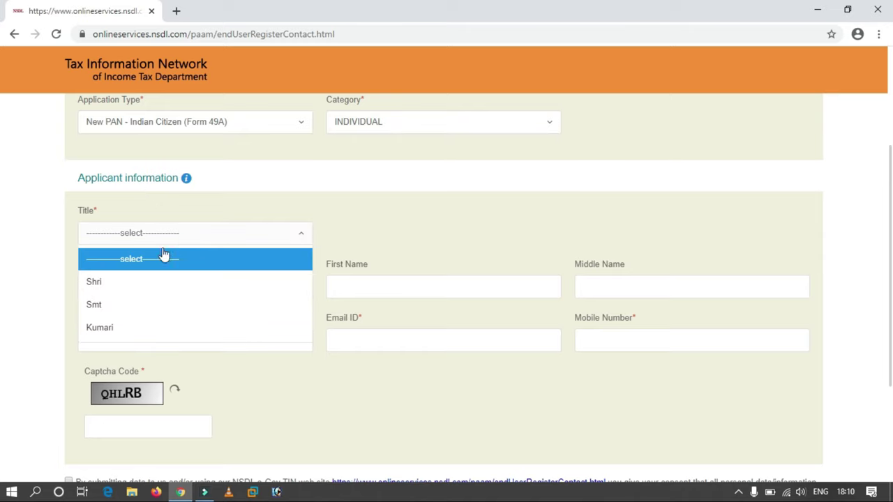
# - Choose title Kumari and fill in the applicant's name, date of birth, e-mail and mobile number
pyautogui.click(140, 329)
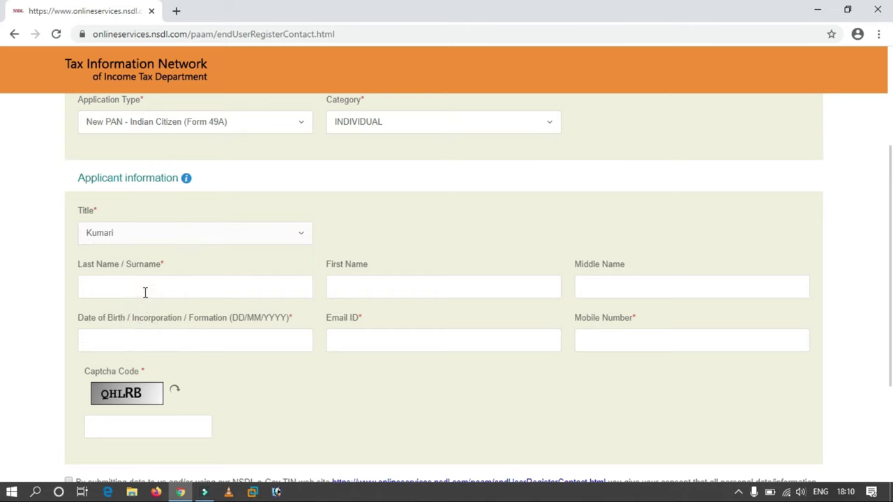
pyautogui.click(145, 292)
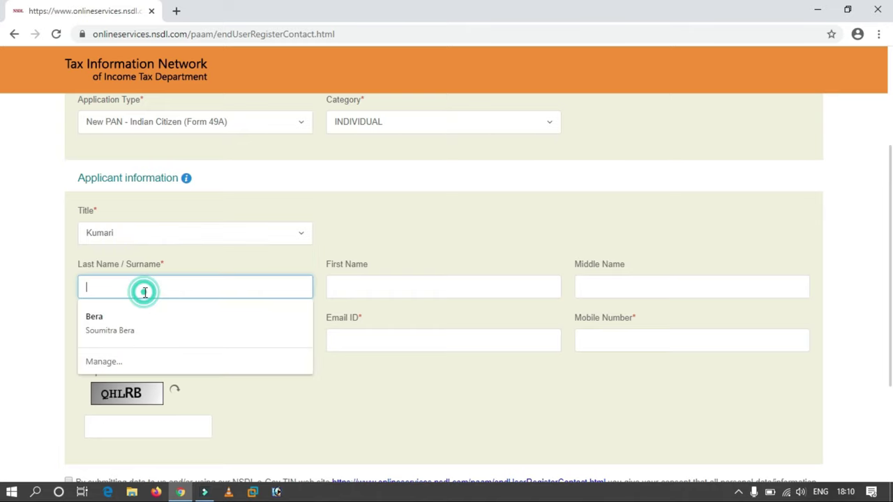
pyautogui.click(534, 295)
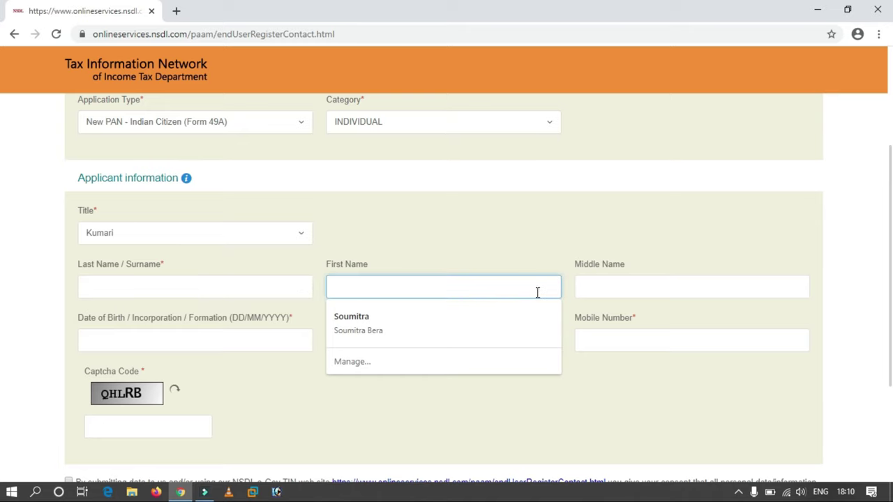
pyautogui.click(600, 291)
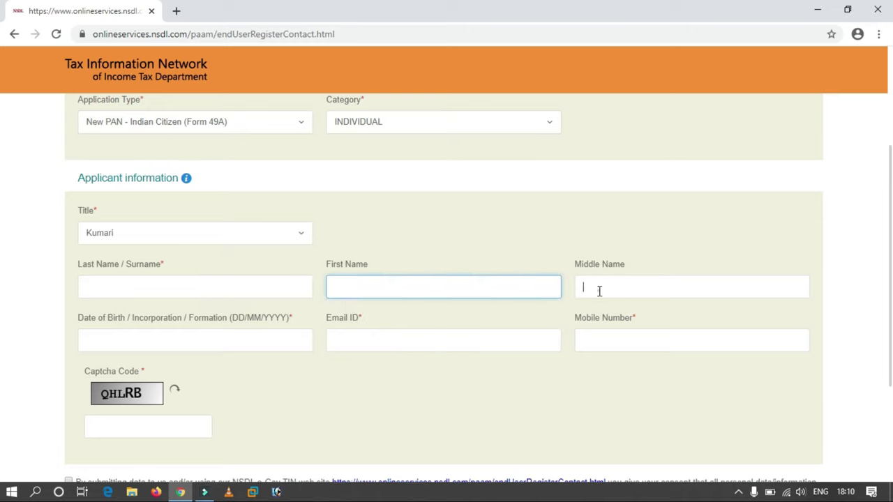
pyautogui.click(234, 343)
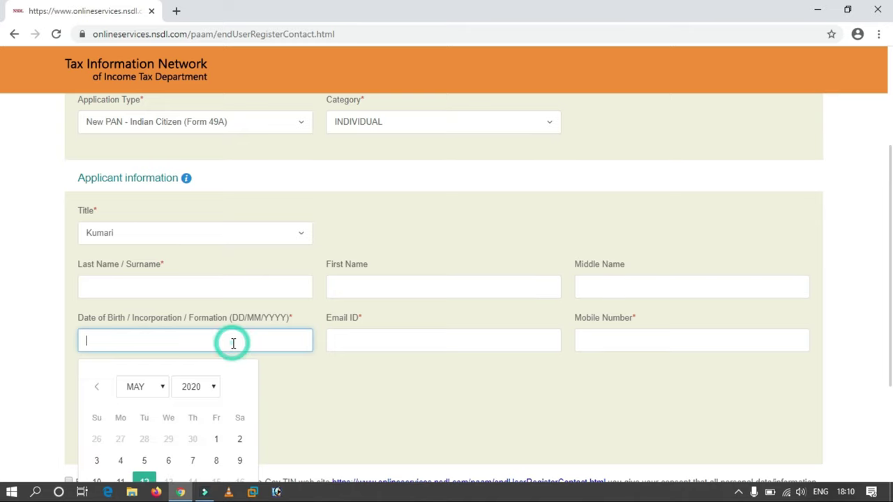
pyautogui.click(479, 347)
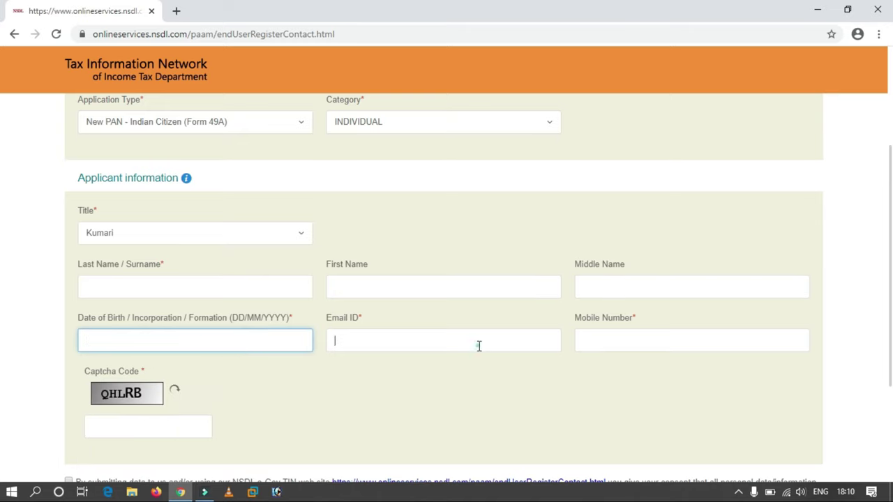
pyautogui.click(605, 344)
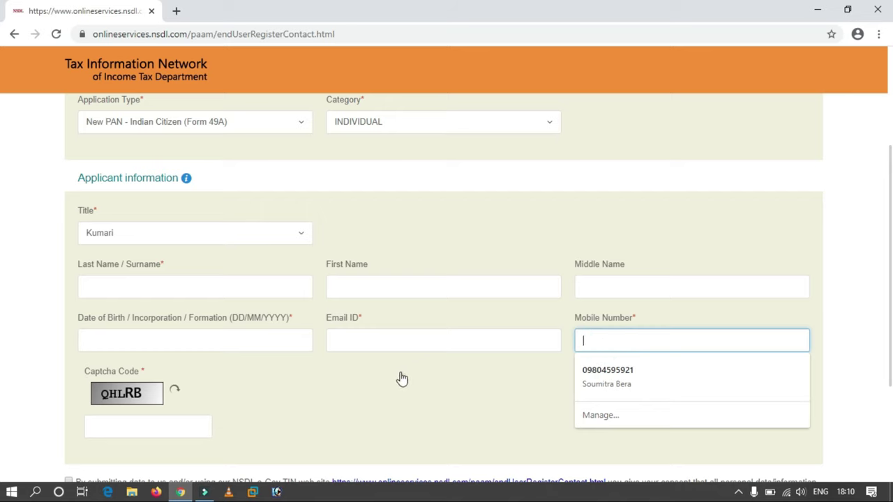
# - Enter the captcha code, tick the data consent box and submit the registration
pyautogui.scroll(-3, 399, 379)
pyautogui.click(153, 320)
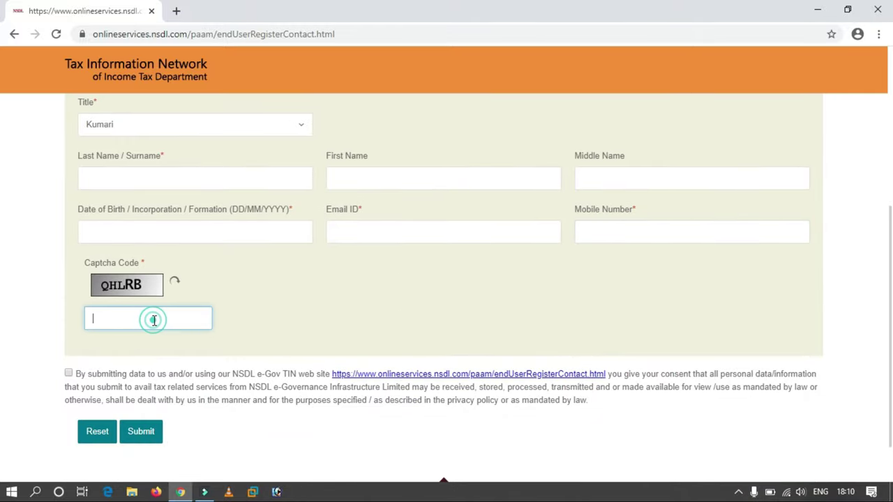
pyautogui.scroll(-2, 154, 325)
pyautogui.click(70, 315)
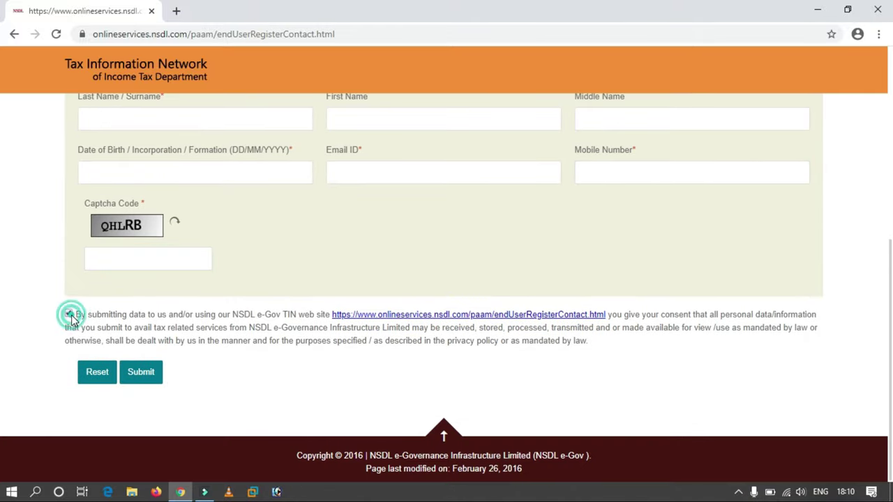
pyautogui.click(151, 375)
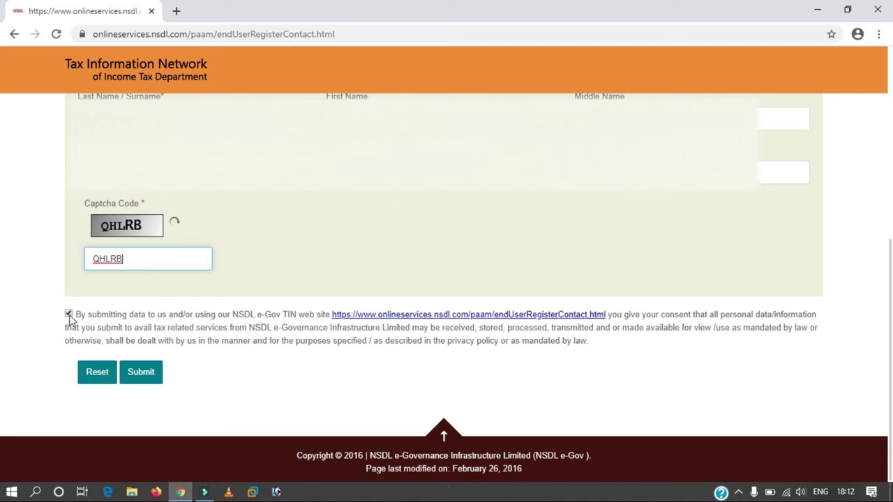
pyautogui.click(137, 371)
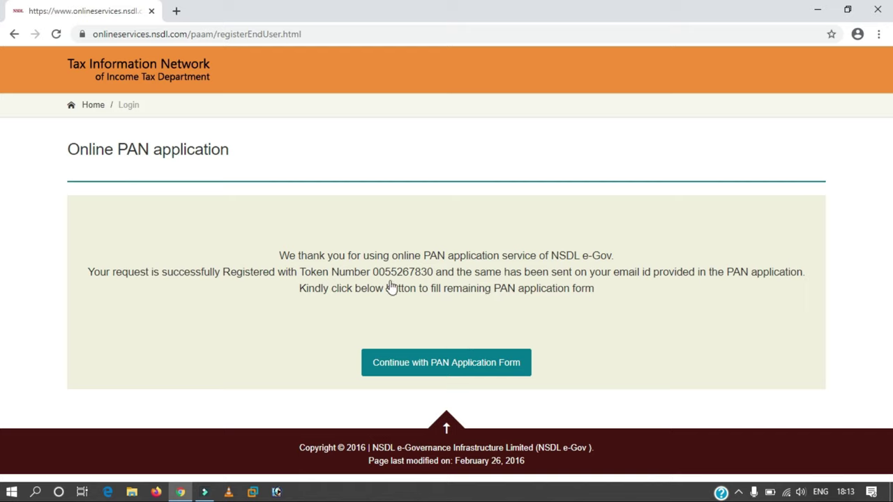
# - Copy the temporary token number and continue to the full PAN application form
pyautogui.moveTo(370, 275); pyautogui.dragTo(433, 286)
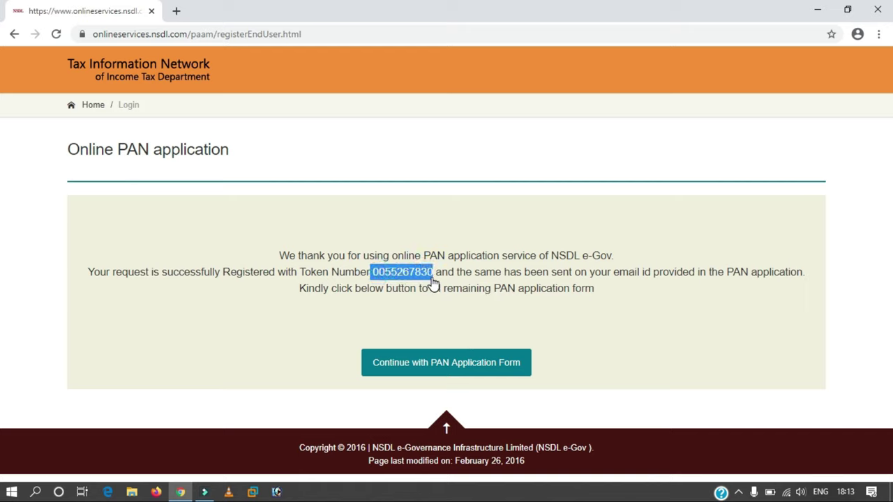
pyautogui.rightClick(409, 276)
pyautogui.click(425, 282)
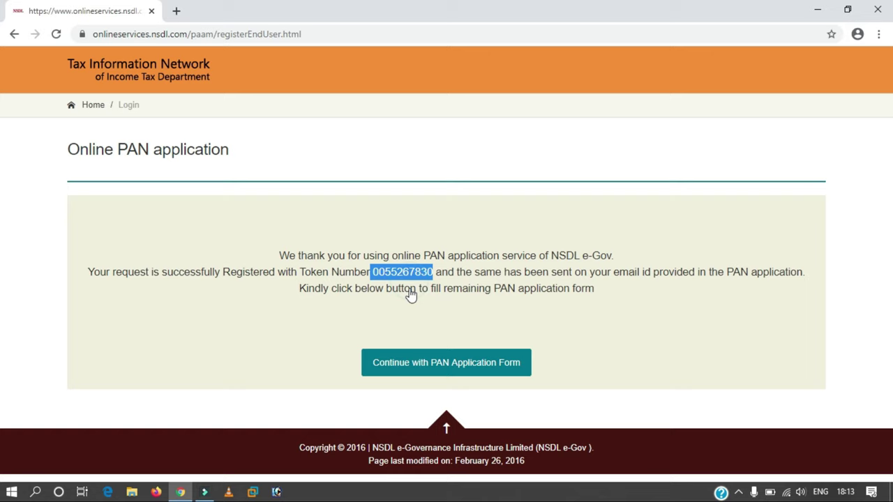
pyautogui.click(407, 368)
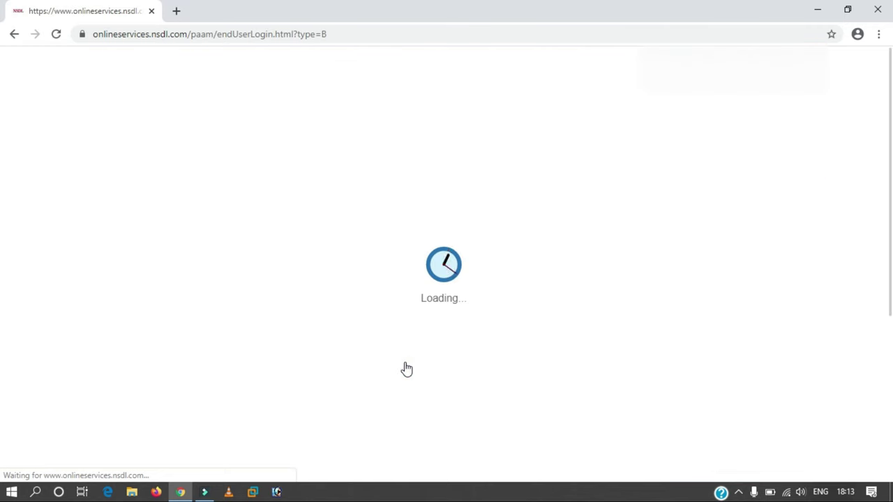
# - Answer Yes to requiring a physical PAN card and view the fees per dispatch mode
pyautogui.scroll(-1, 97, 260)
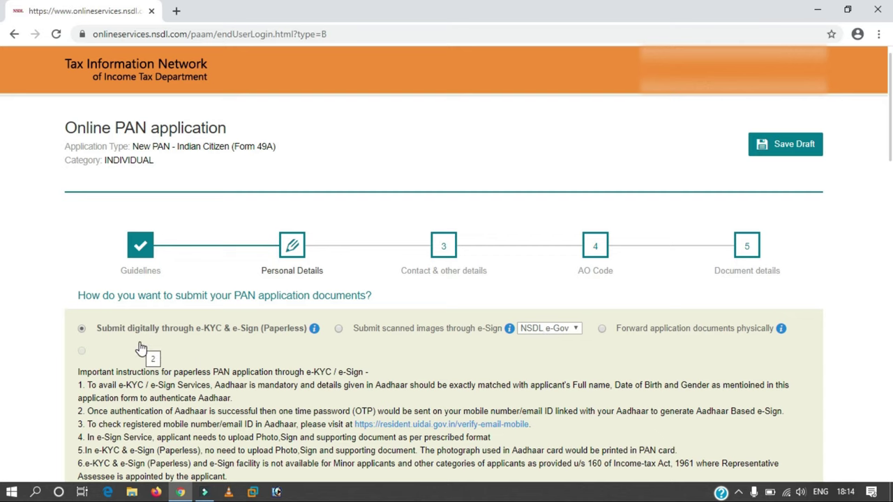
pyautogui.scroll(-1, 139, 342)
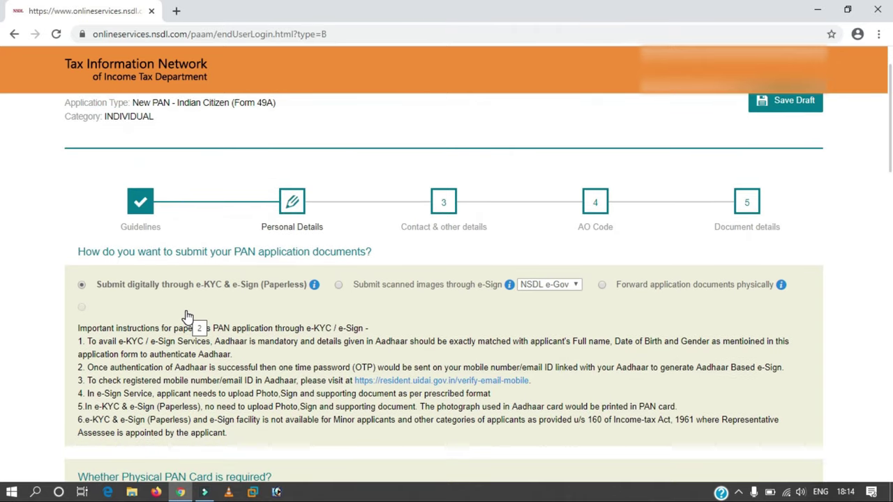
pyautogui.scroll(-3, 187, 318)
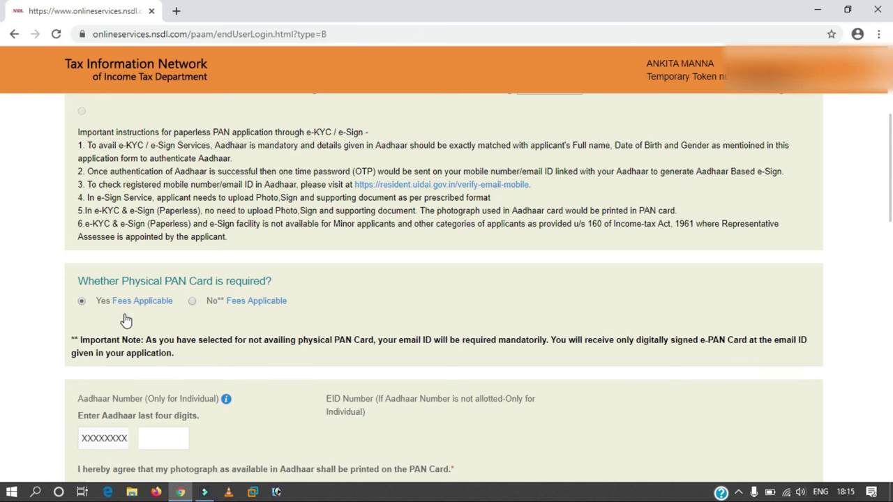
pyautogui.moveTo(140, 307)
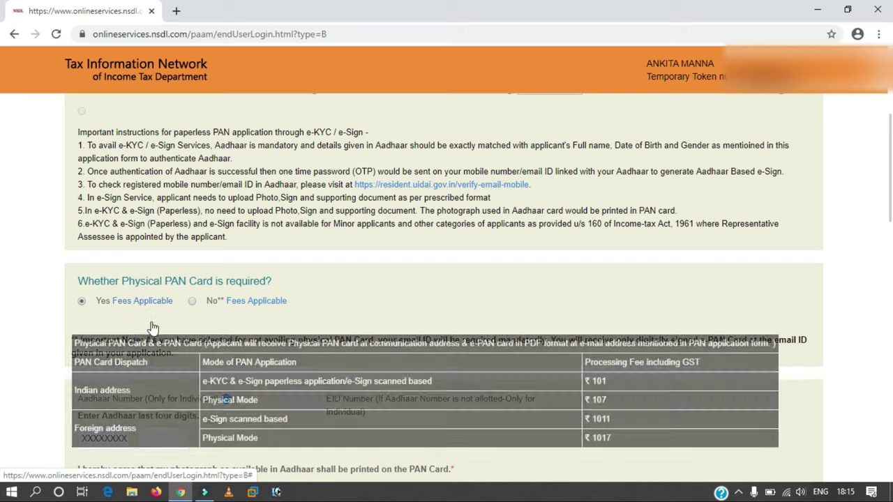
# - Enter the Aadhaar last four digits and choose Yes to print the Aadhaar photograph
pyautogui.scroll(-3, 91, 314)
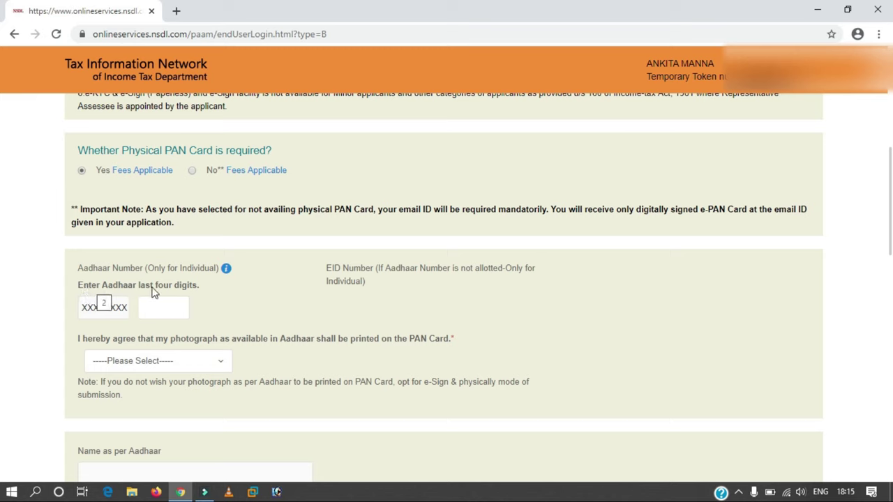
pyautogui.click(159, 307)
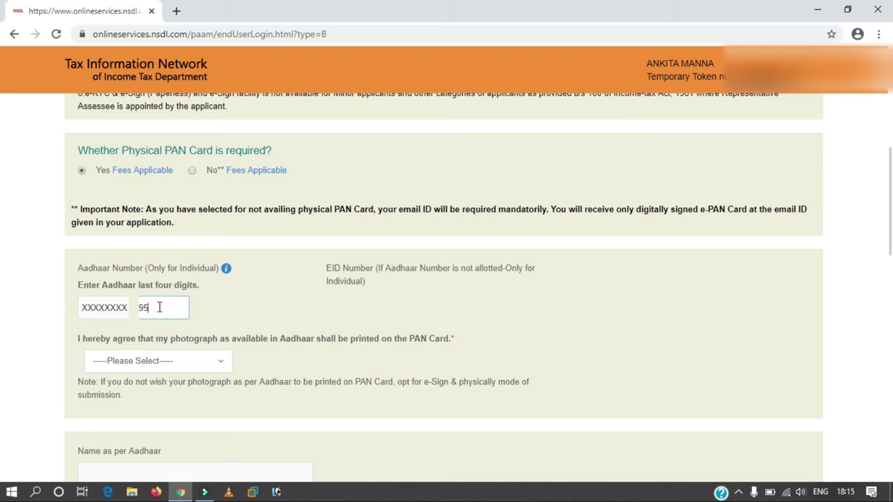
pyautogui.scroll(-1, 159, 307)
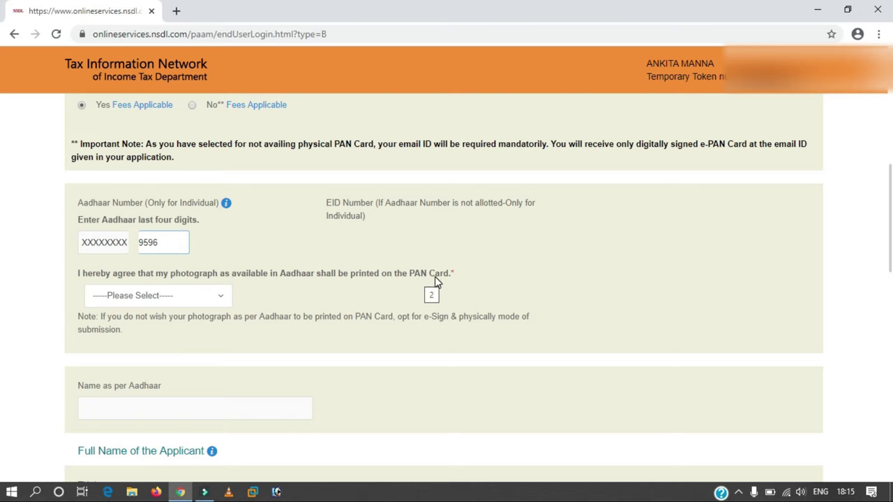
pyautogui.click(173, 308)
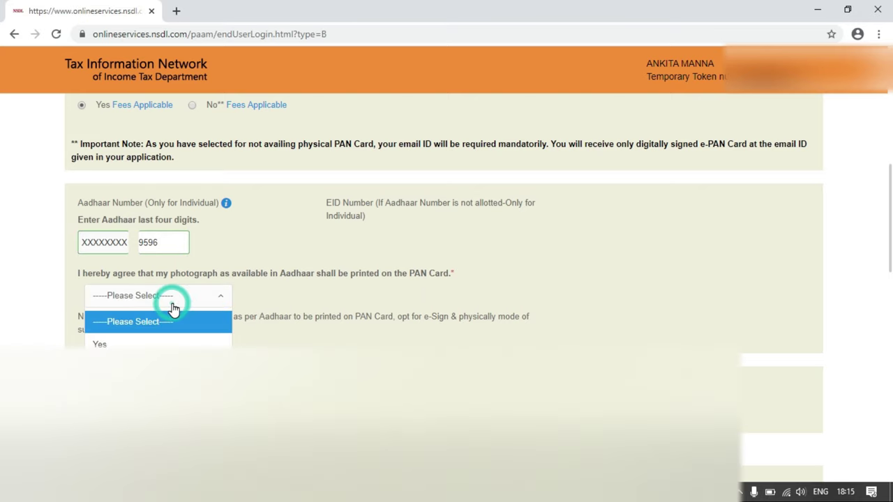
pyautogui.click(150, 343)
pyautogui.scroll(-1, 149, 342)
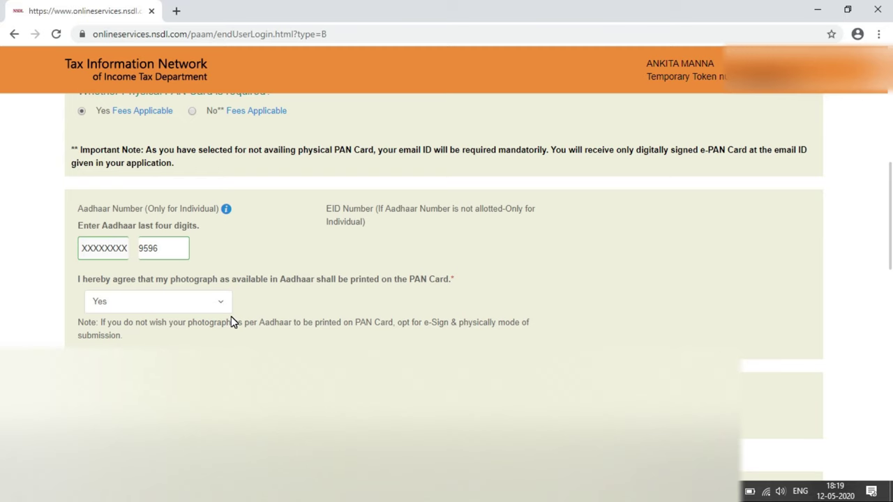
pyautogui.scroll(-3, 233, 321)
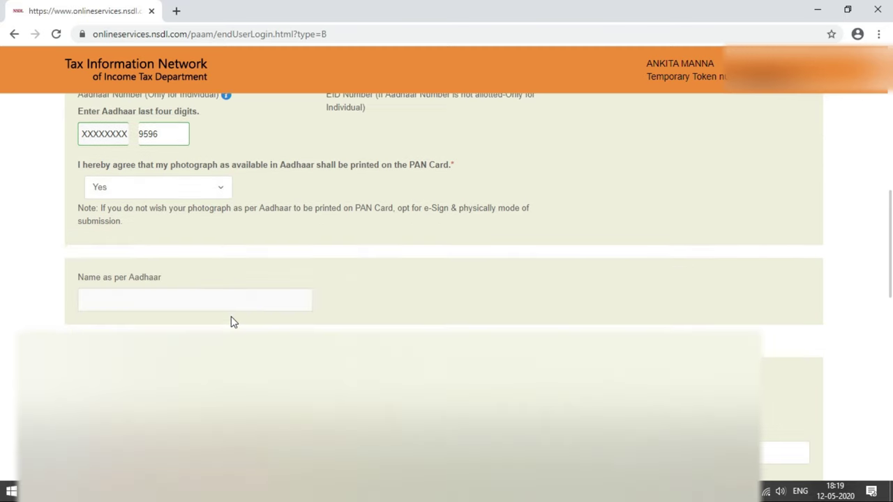
pyautogui.scroll(-1, 219, 298)
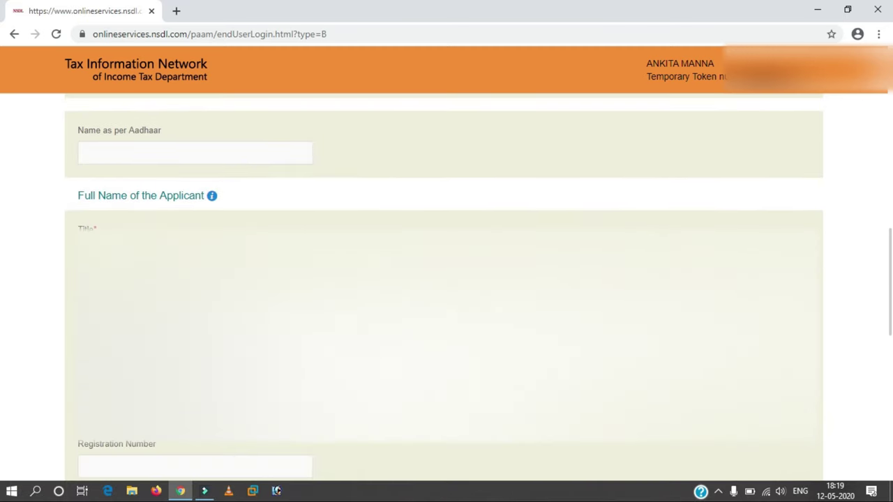
pyautogui.scroll(-1, 447, 286)
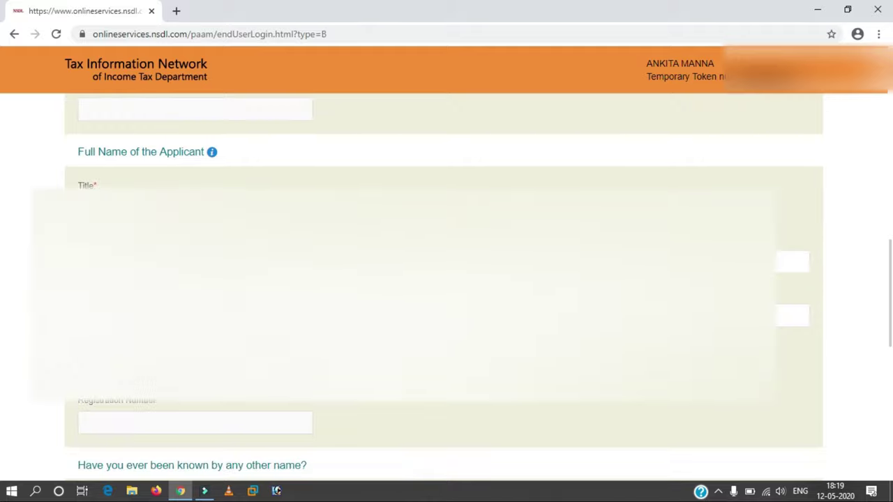
pyautogui.scroll(-2, 447, 286)
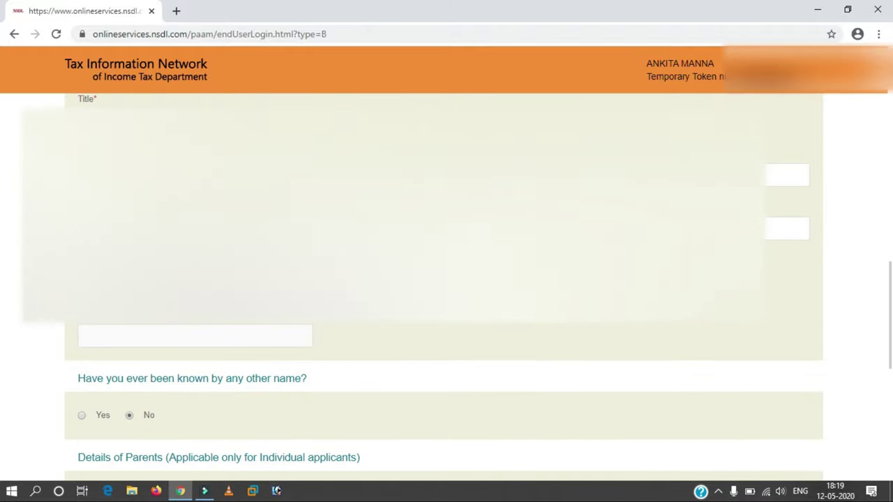
# - Set the applicant's gender to Female
pyautogui.click(392, 314)
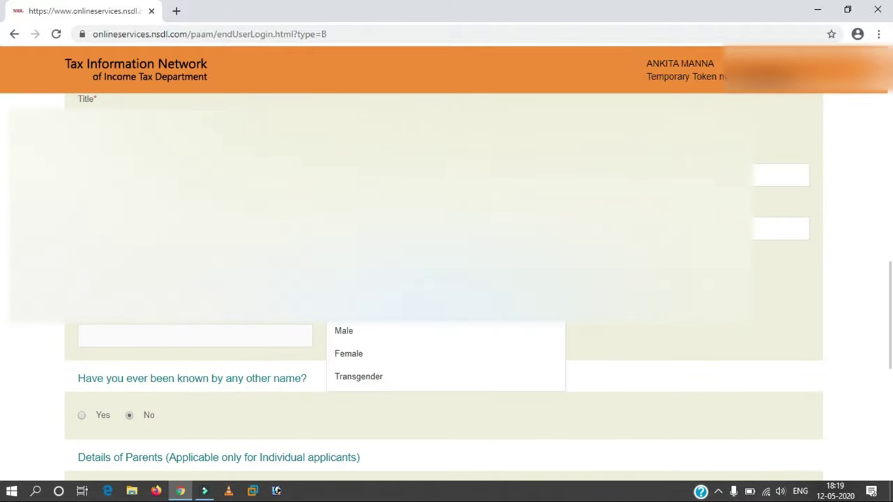
pyautogui.click(393, 355)
pyautogui.scroll(-3, 377, 362)
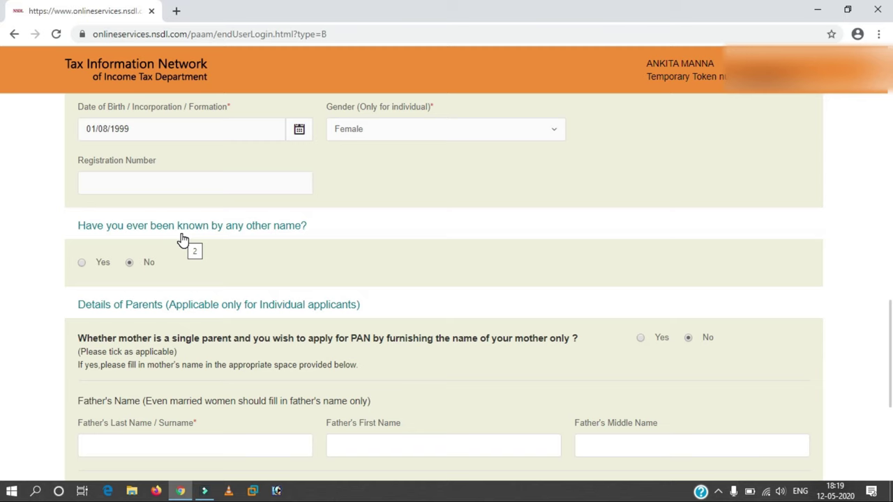
pyautogui.scroll(-2, 171, 264)
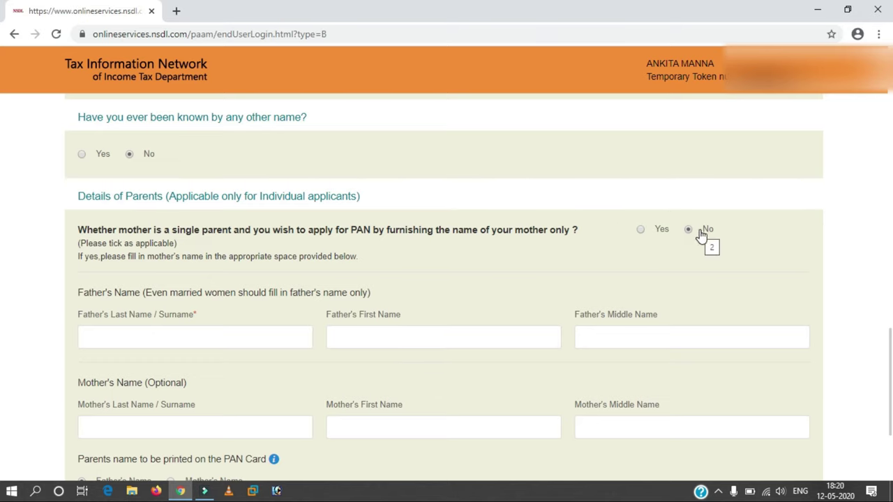
pyautogui.scroll(-2, 280, 279)
# - Fill in the father's surname, first and middle names and save the details as a draft
pyautogui.click(154, 253)
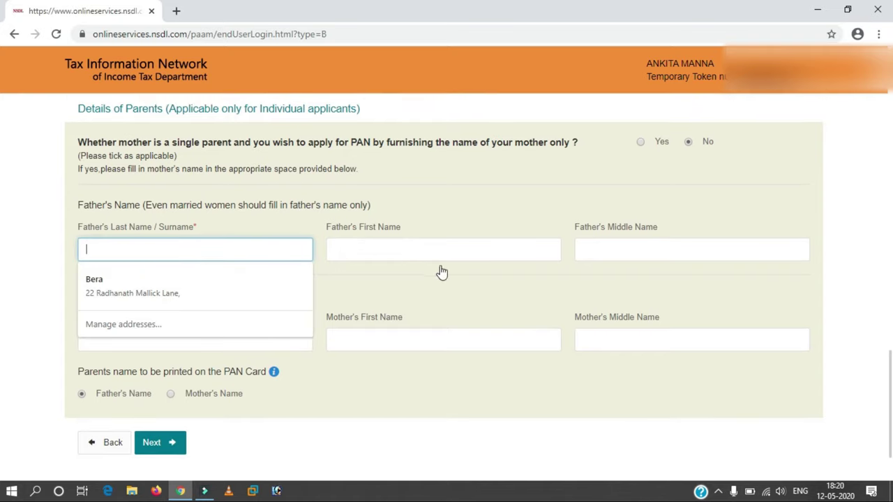
pyautogui.click(480, 253)
pyautogui.click(615, 255)
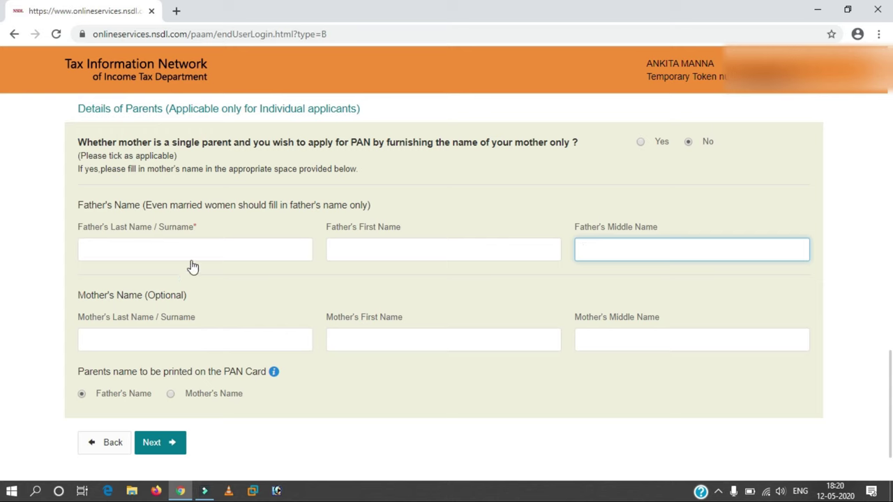
pyautogui.scroll(-2, 184, 245)
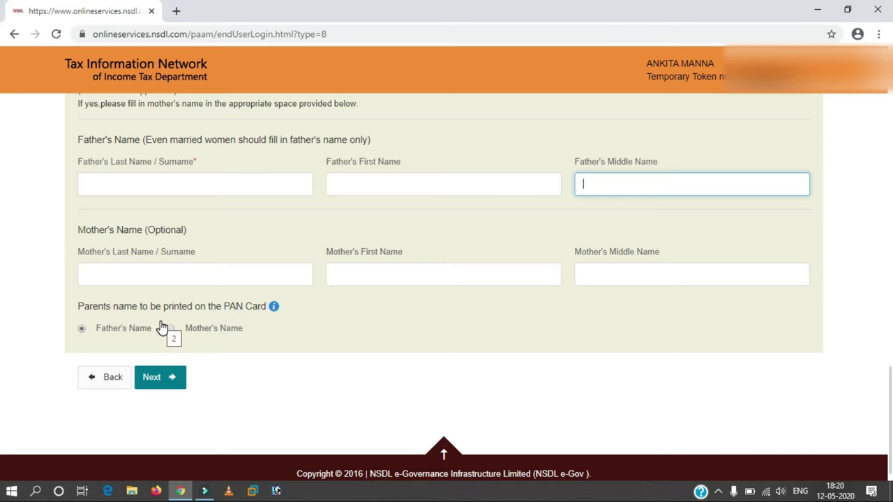
pyautogui.scroll(1, 161, 326)
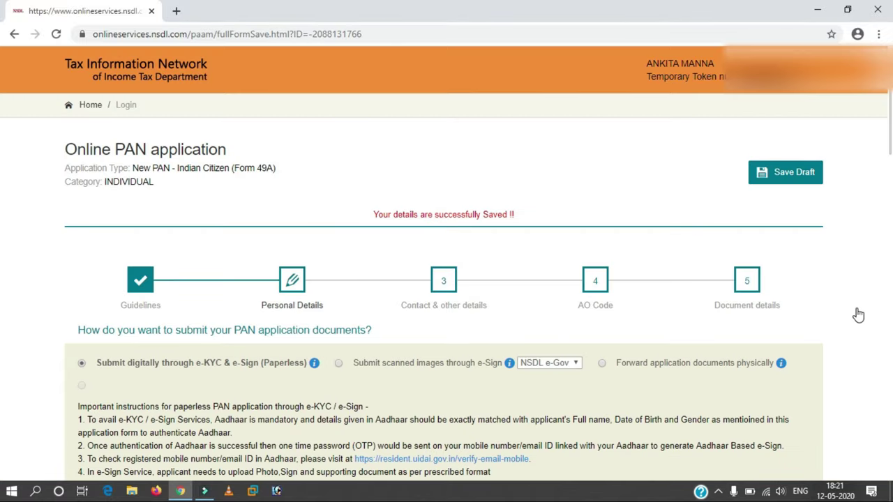
pyautogui.click(792, 182)
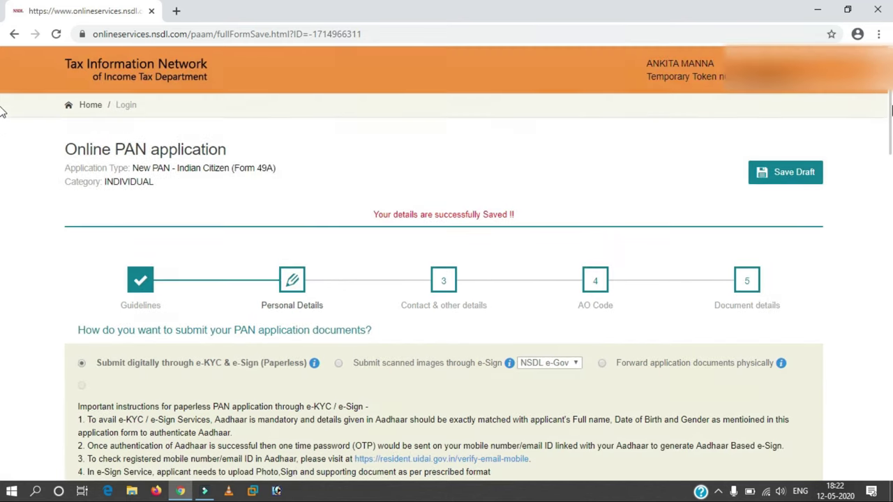
pyautogui.moveTo(891, 109); pyautogui.dragTo(888, 468)
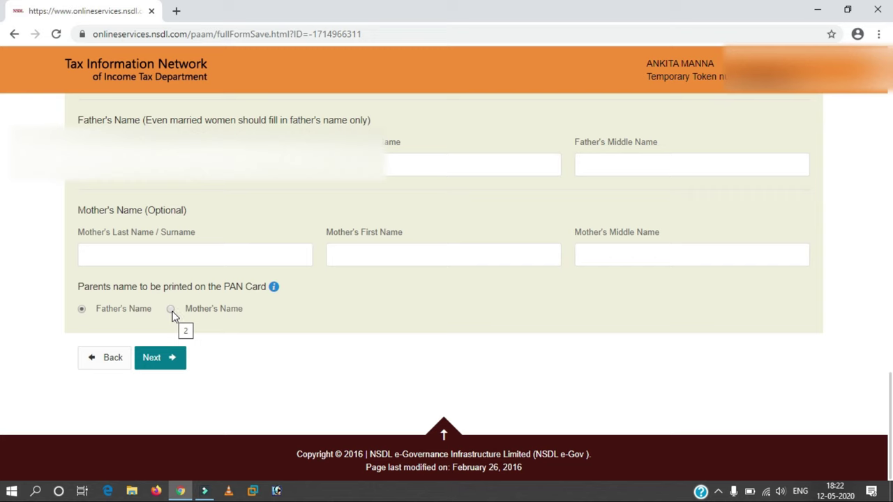
# - Move to the contact details step and mark the source of income as No income
pyautogui.click(170, 358)
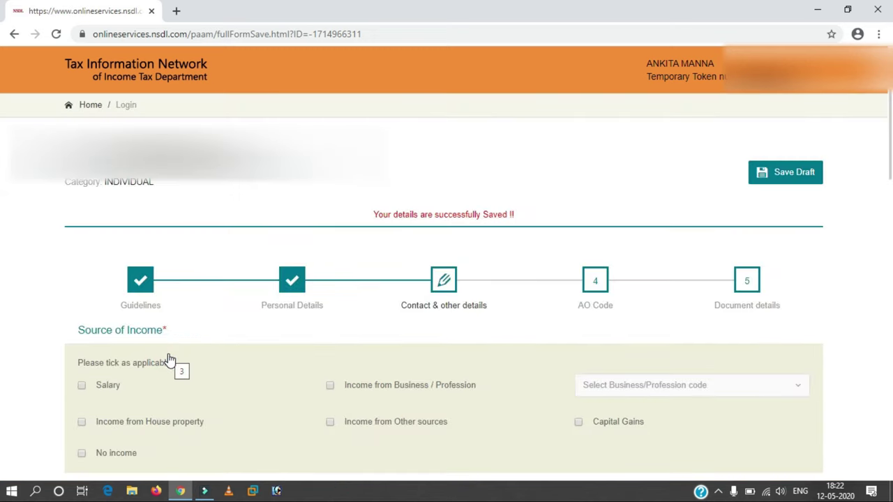
pyautogui.scroll(-2, 170, 359)
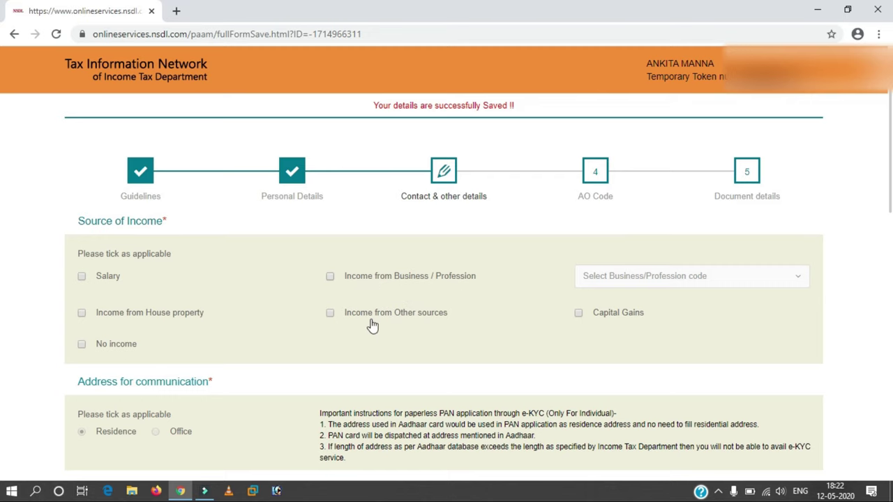
pyautogui.click(81, 347)
pyautogui.scroll(-2, 231, 276)
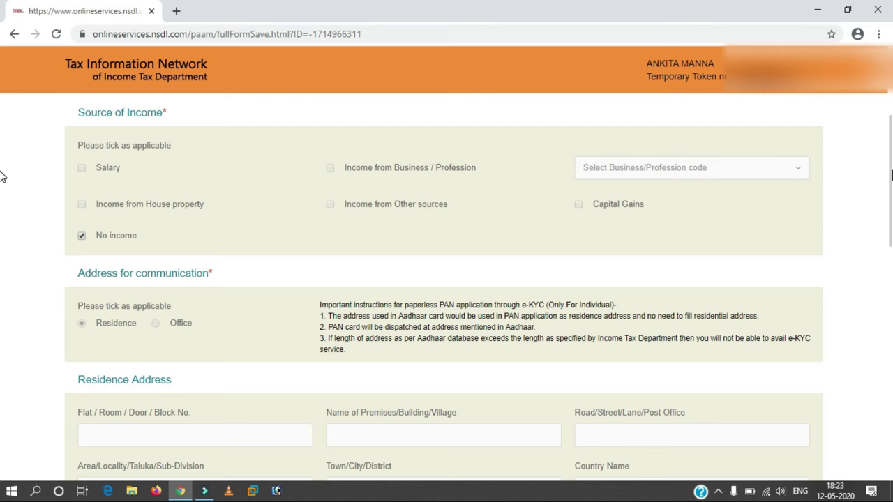
# - Choose INDIA (91) as the country code and advance to the AO Code step
pyautogui.moveTo(890, 174); pyautogui.dragTo(892, 376)
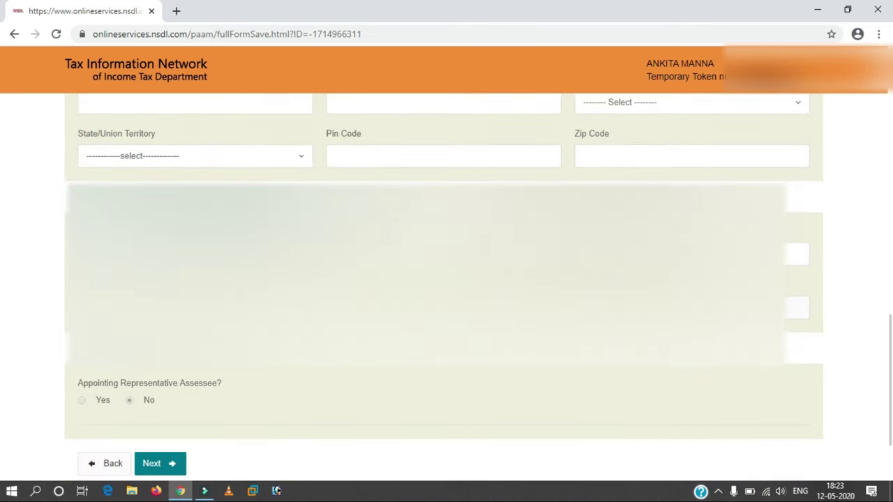
pyautogui.hotkey('alt', 'Down')
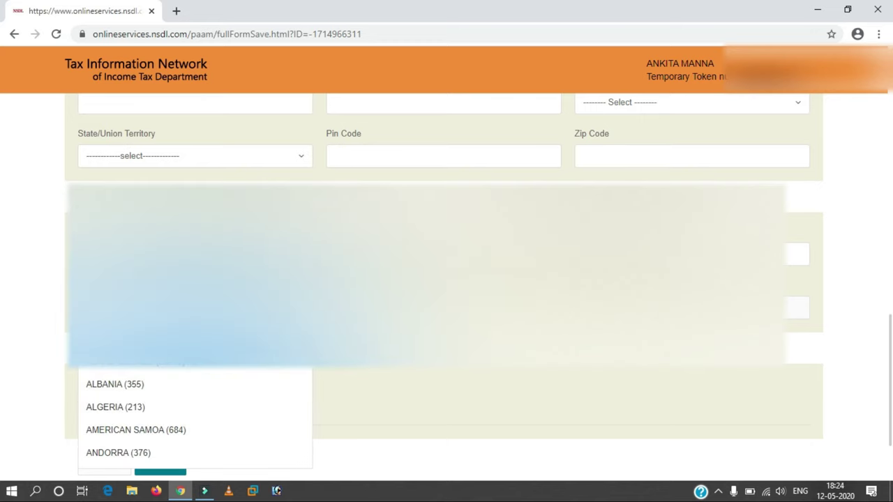
pyautogui.scroll(-1, 172, 368)
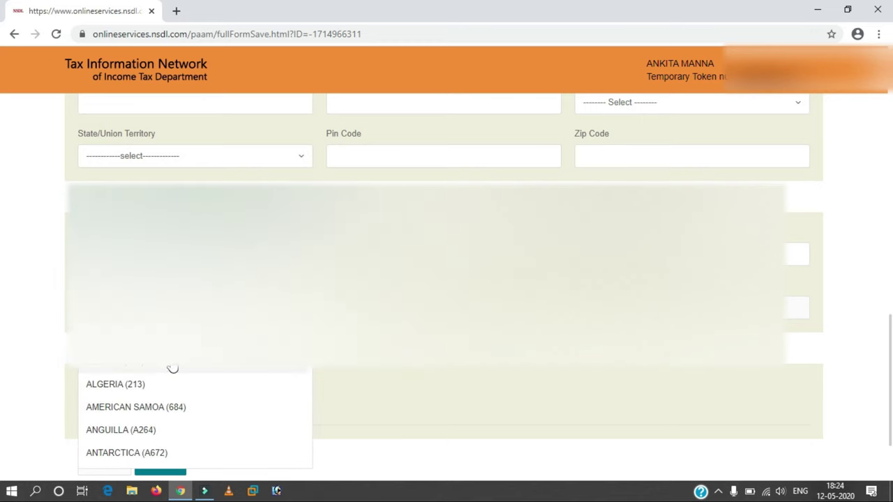
pyautogui.click(173, 368)
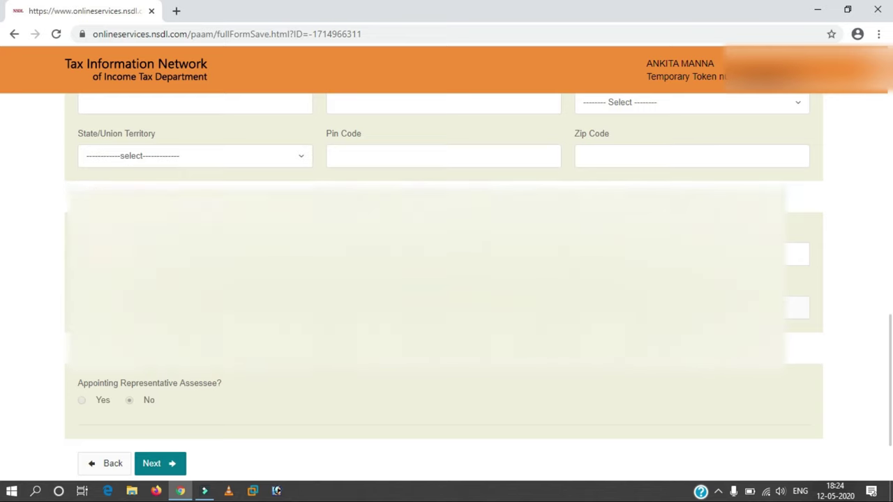
pyautogui.scroll(-1, 444, 287)
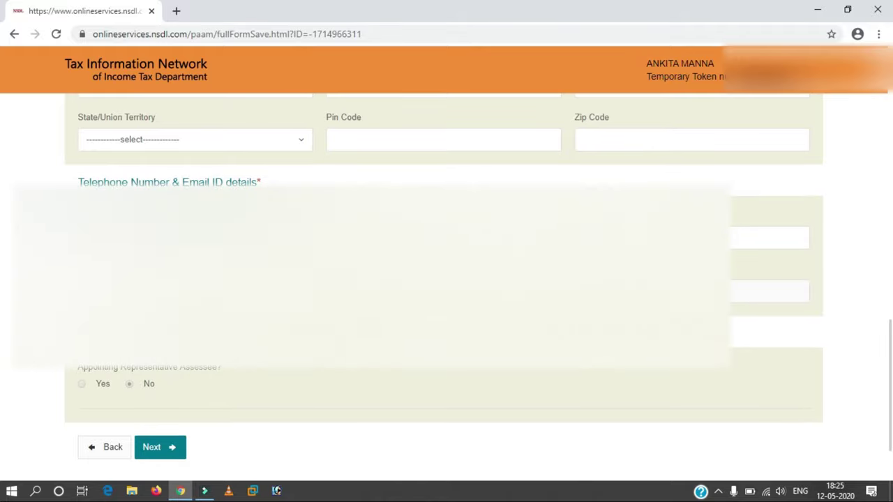
pyautogui.scroll(-2, 444, 279)
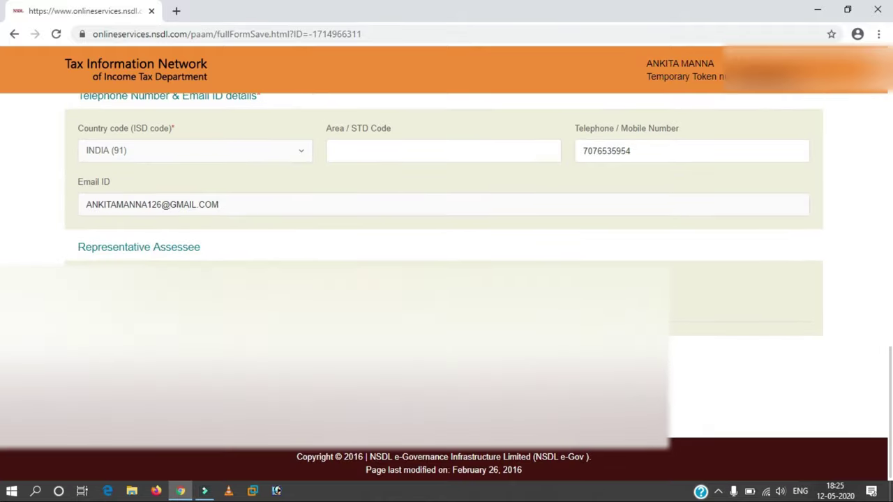
pyautogui.click(417, 377)
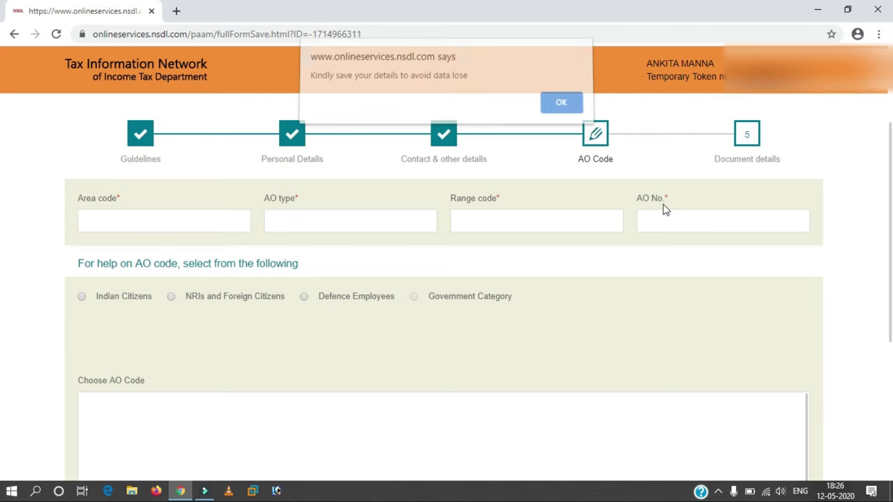
# - Look up AO codes for Indian citizens in state WEST BENGAL, city HALDIA
pyautogui.press('Return')
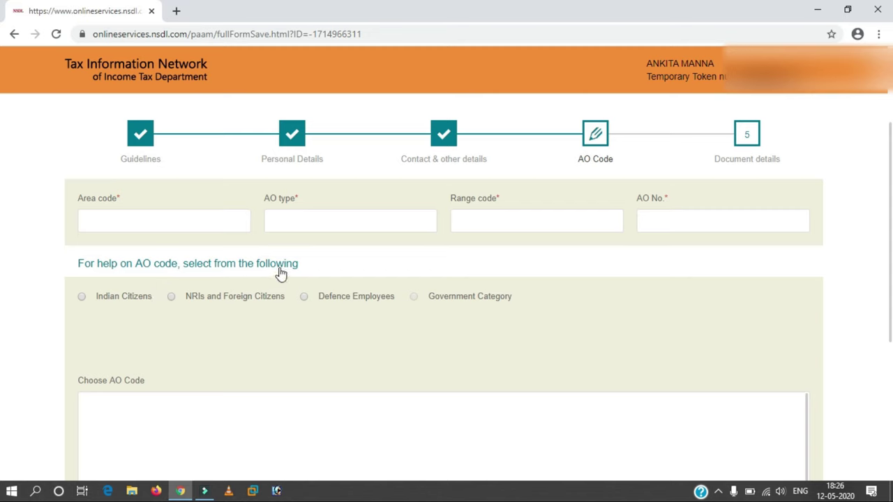
pyautogui.click(81, 298)
pyautogui.scroll(-1, 112, 290)
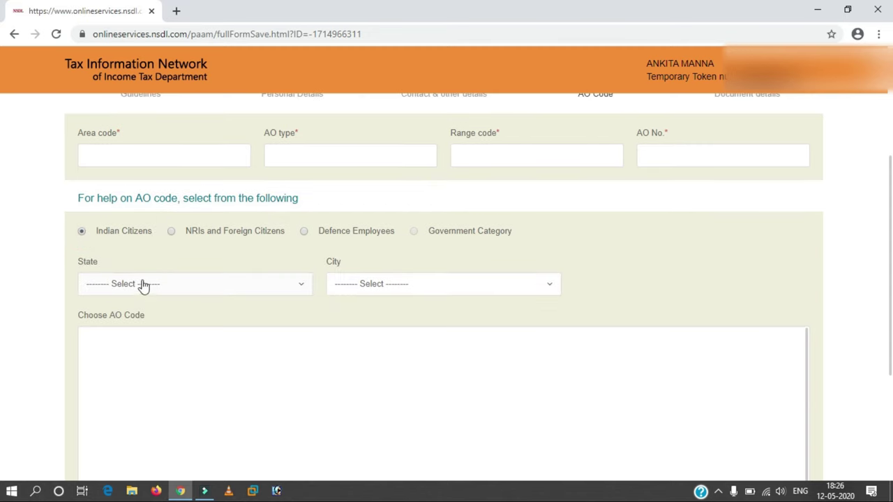
pyautogui.click(152, 282)
pyautogui.write('w')
pyautogui.press('Return')
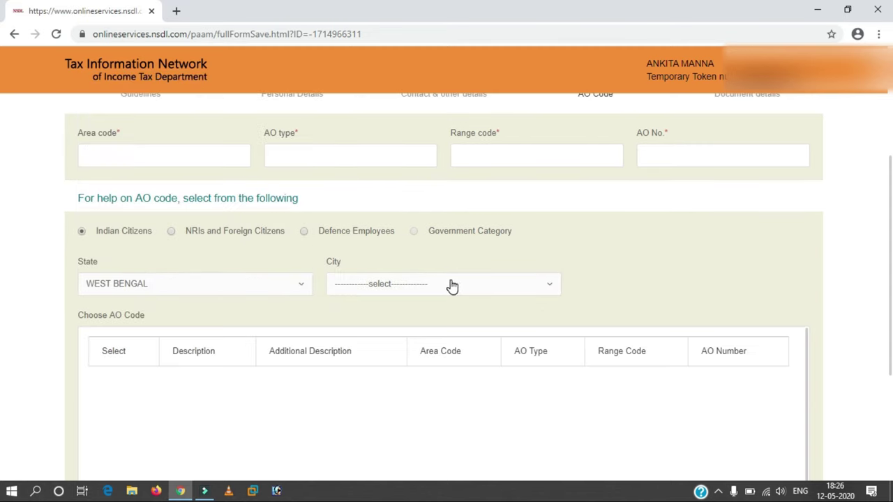
pyautogui.click(477, 286)
pyautogui.write('h')
pyautogui.press('Return')
# - Select the CIRCLE 27(1), HALDIA AO code (WBG / C / 176 / 1) and save it
pyautogui.scroll(-1, 305, 263)
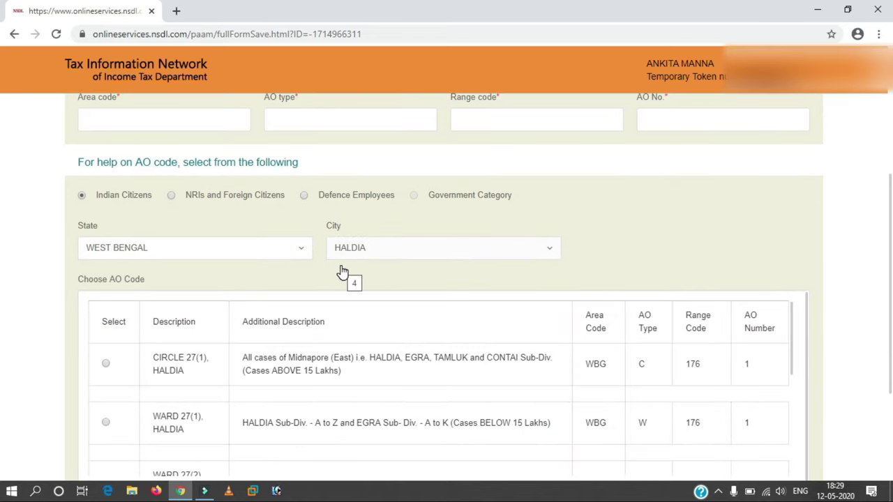
pyautogui.click(103, 370)
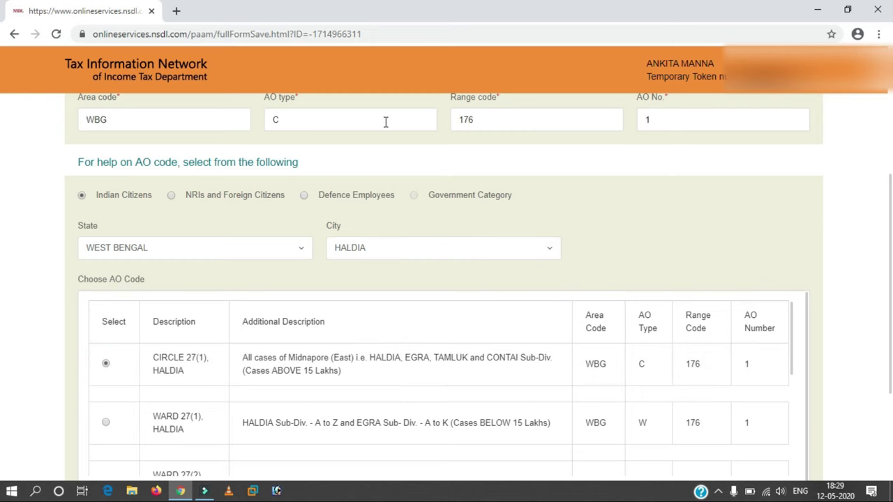
pyautogui.scroll(2, 385, 122)
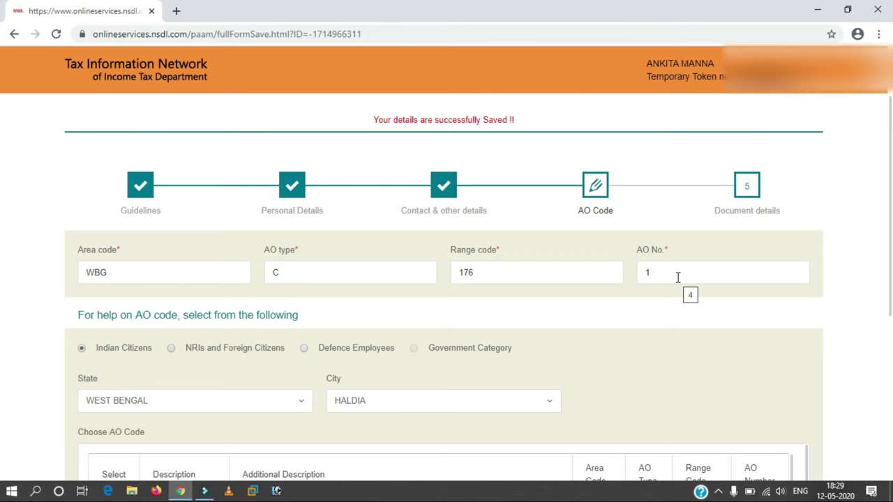
pyautogui.scroll(-5, 2, 186)
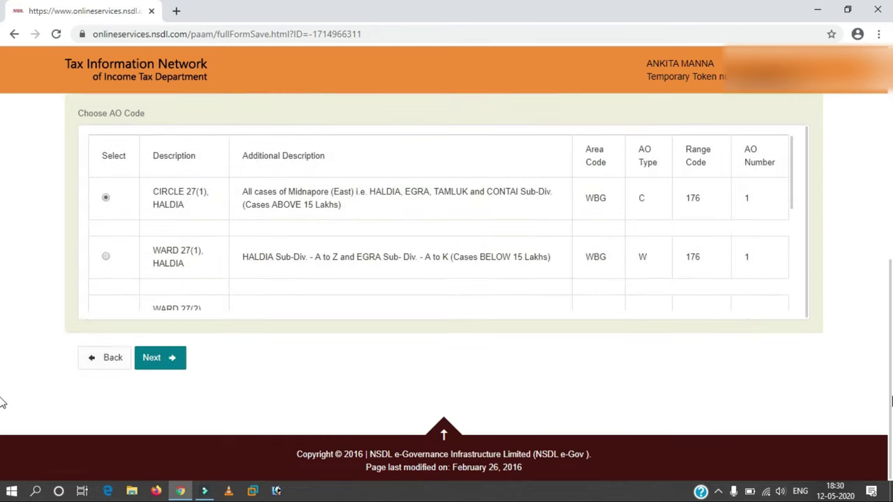
pyautogui.click(147, 359)
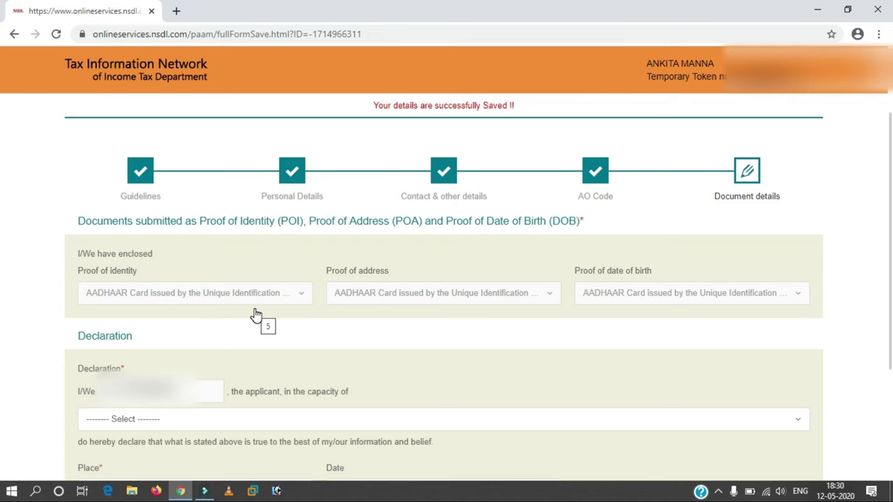
# - Declare as Himself/Herself, fill in the place of declaration, and submit the application
pyautogui.scroll(-1, 258, 315)
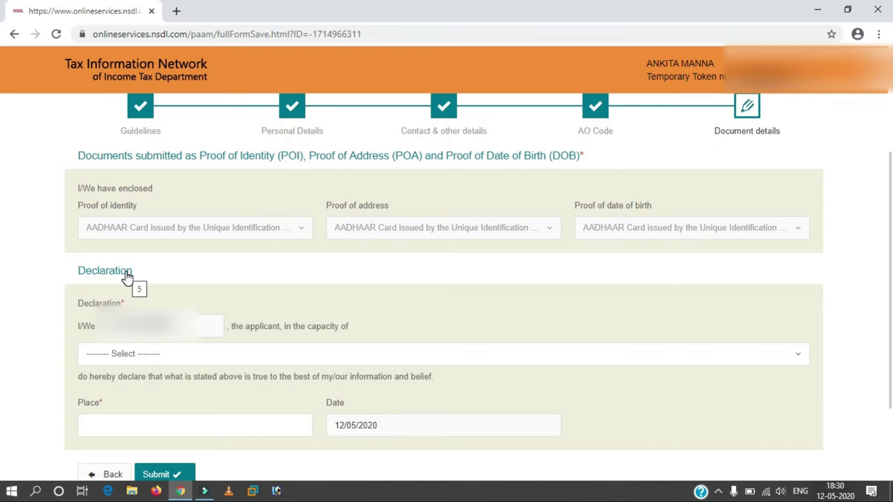
pyautogui.click(255, 358)
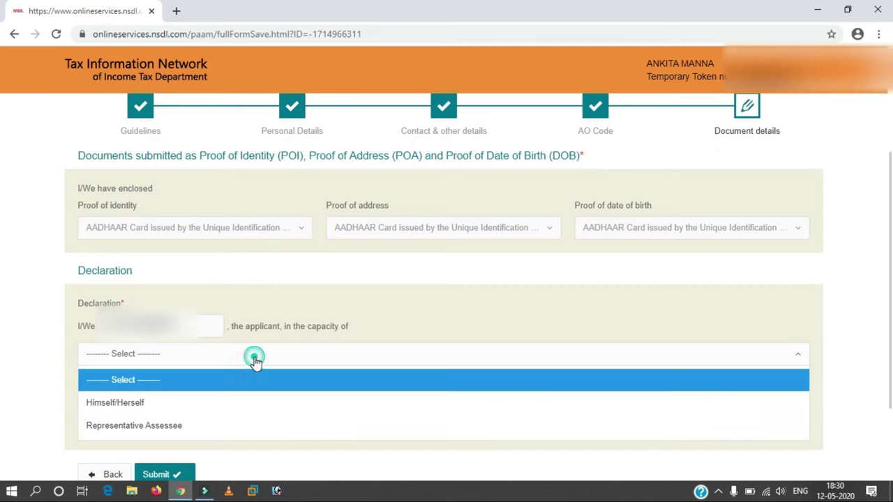
pyautogui.scroll(-2, 254, 363)
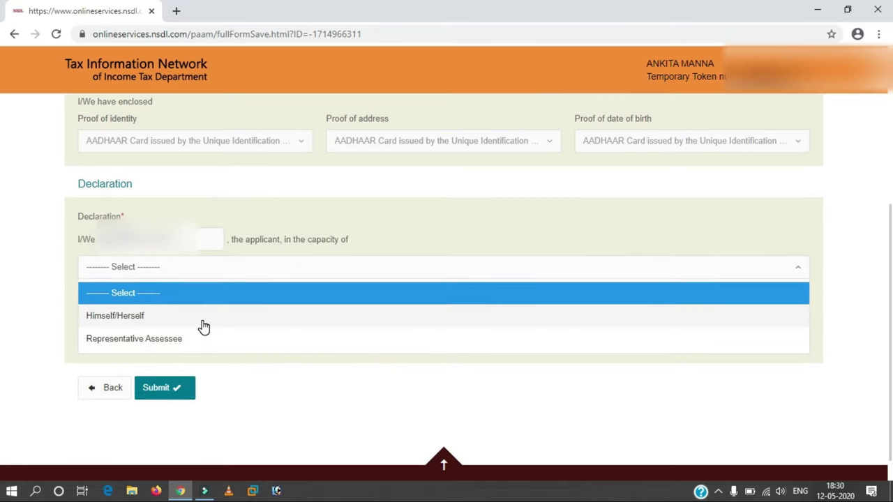
pyautogui.click(202, 323)
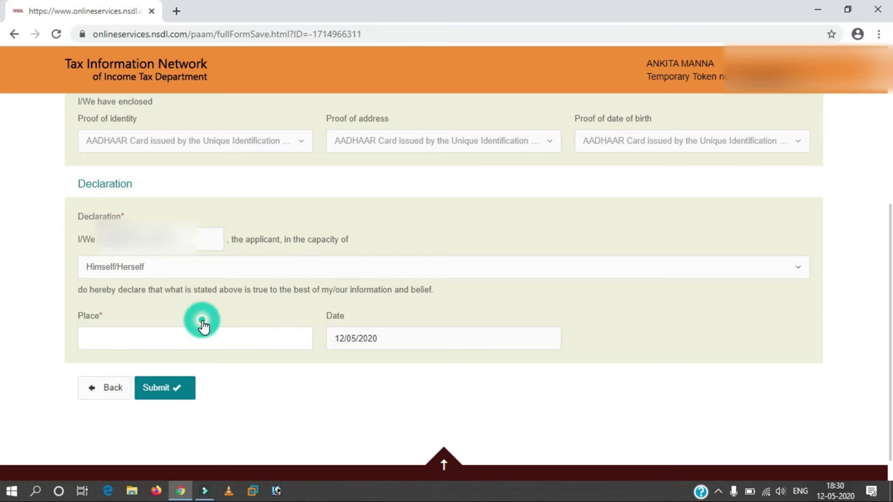
pyautogui.click(196, 348)
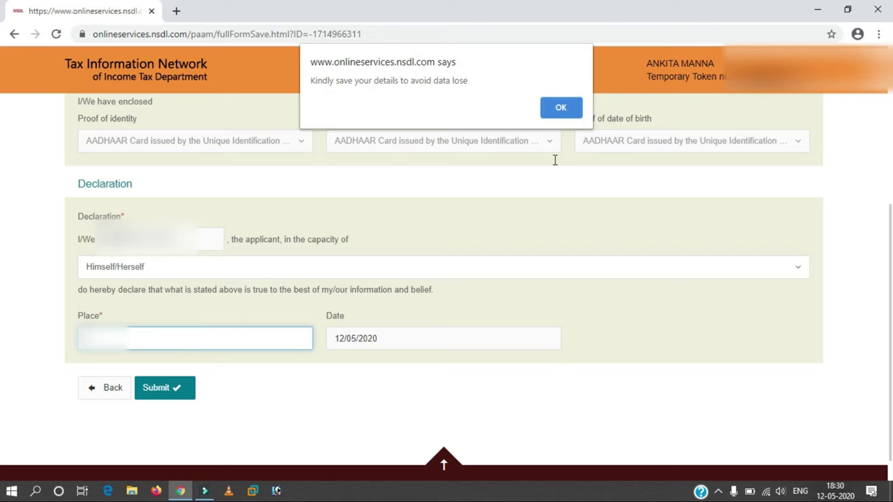
pyautogui.click(561, 108)
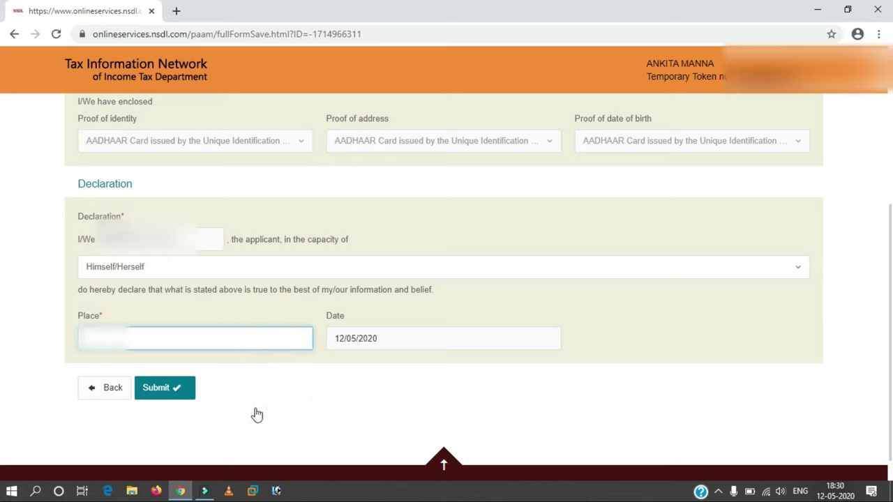
pyautogui.click(164, 388)
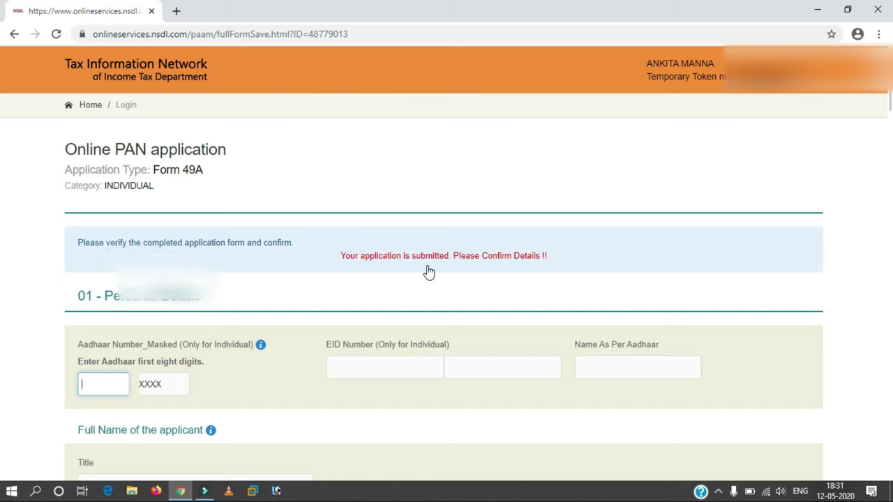
# - Enter the first eight Aadhaar digits and mark the applicant's gender as Female
pyautogui.scroll(-1, 114, 275)
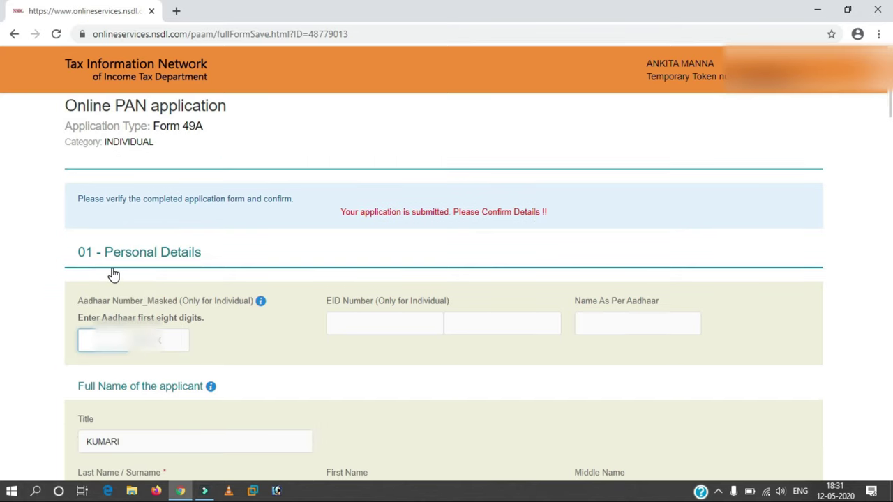
pyautogui.click(87, 341)
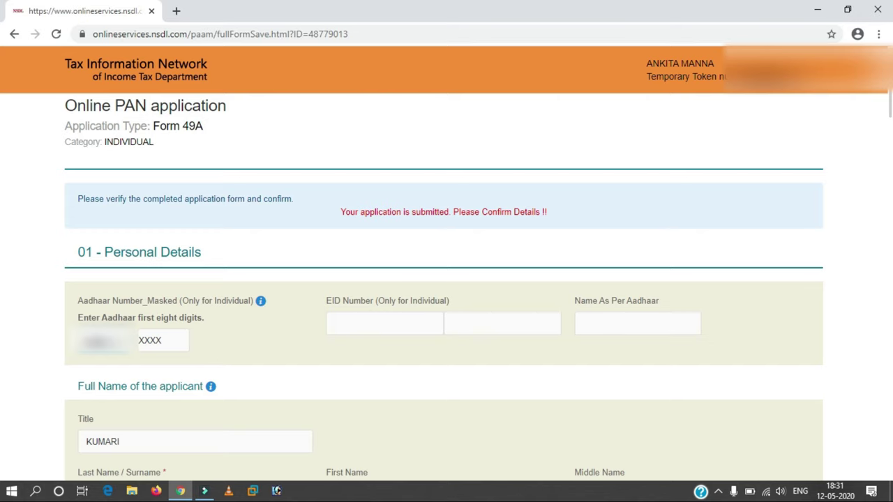
pyautogui.scroll(-3, 446, 279)
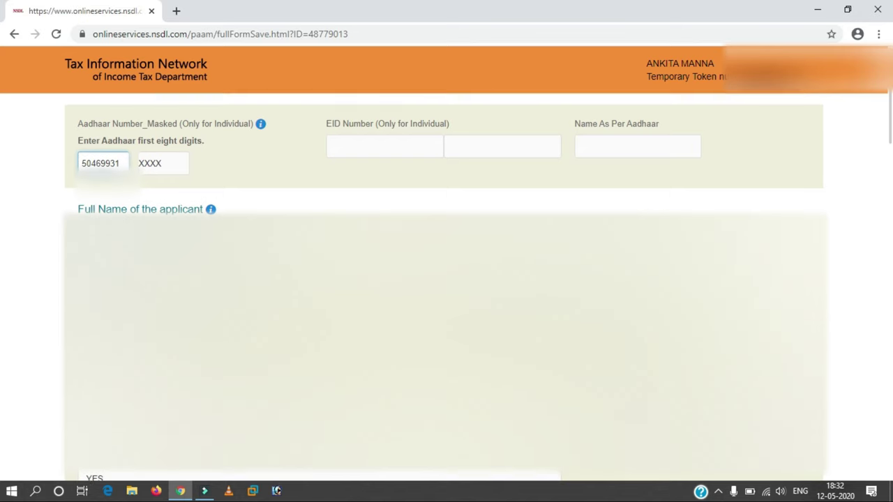
pyautogui.scroll(-1, 446, 286)
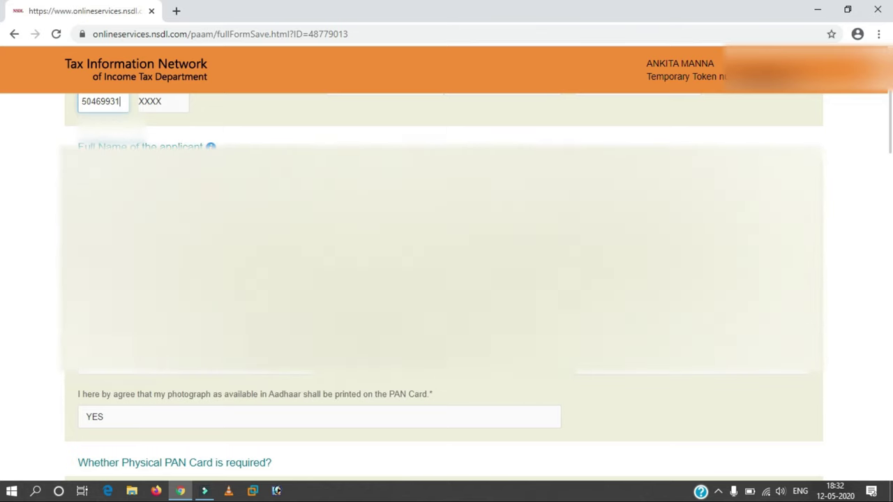
pyautogui.scroll(-1, 164, 306)
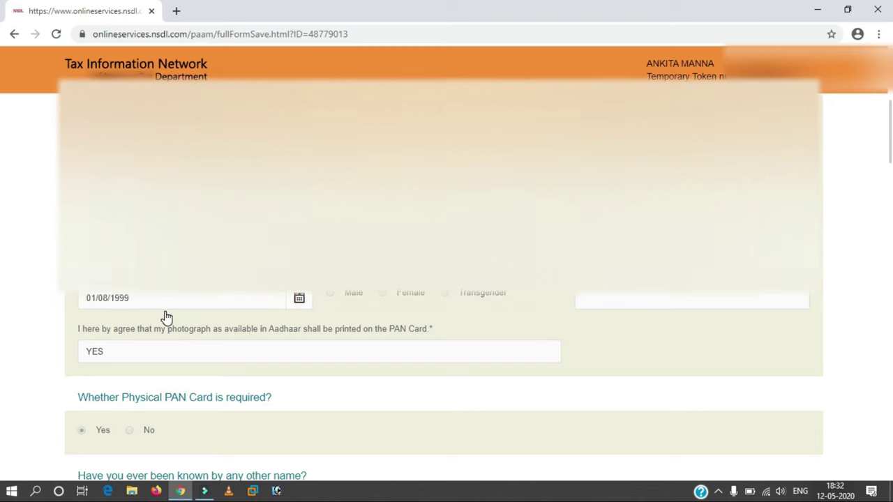
pyautogui.click(388, 296)
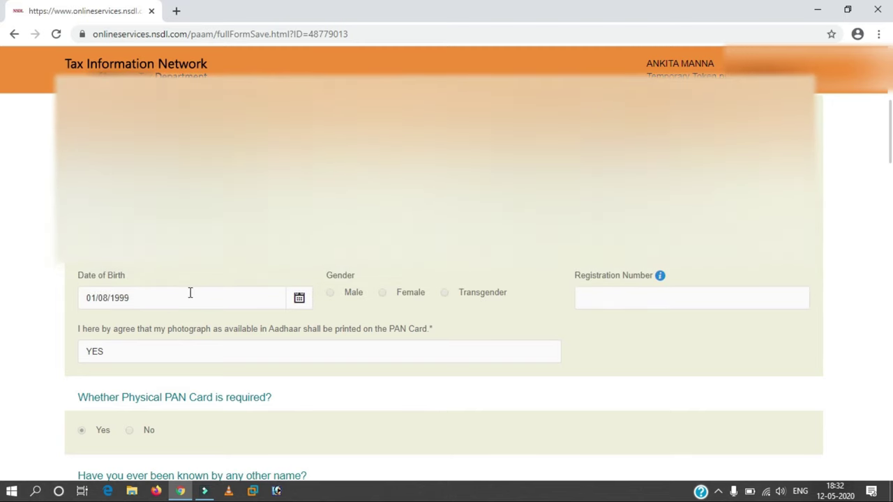
# - Review the rest of the form and proceed, which ends on a 'This site can't be reached' error
pyautogui.scroll(-1, 182, 307)
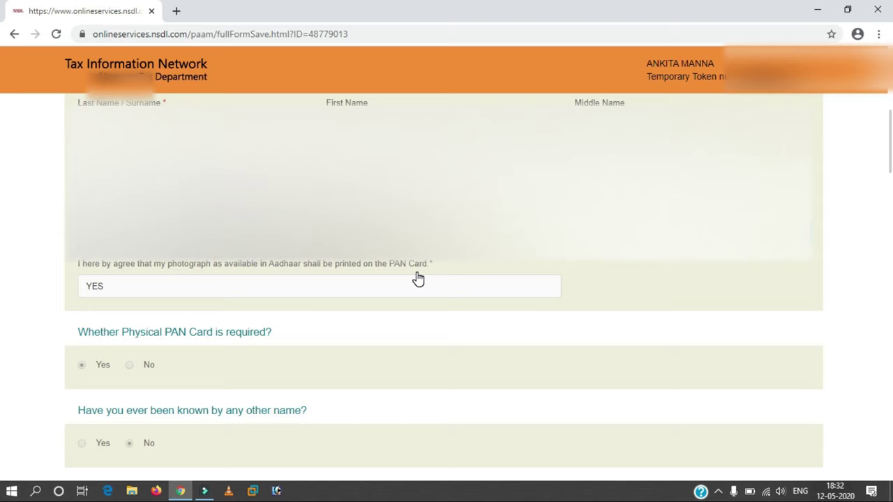
pyautogui.scroll(-2, 209, 354)
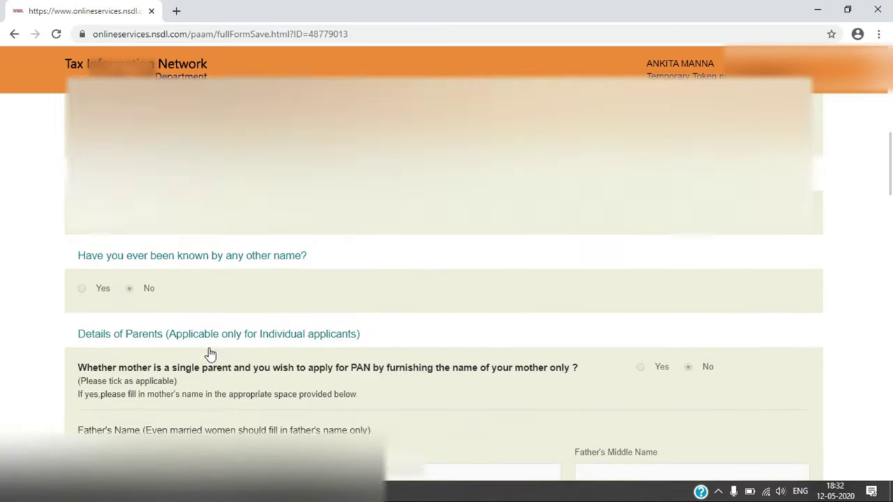
pyautogui.scroll(-2, 210, 355)
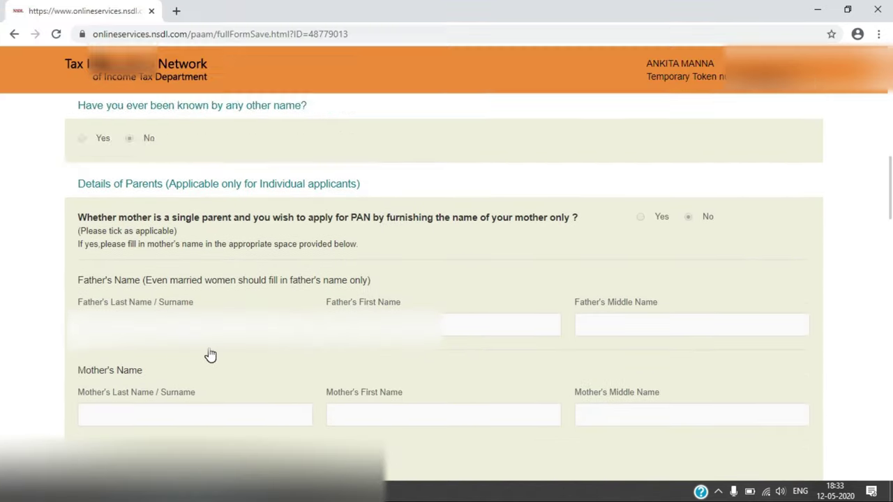
pyautogui.scroll(-5, 210, 355)
pyautogui.scroll(-8, 210, 355)
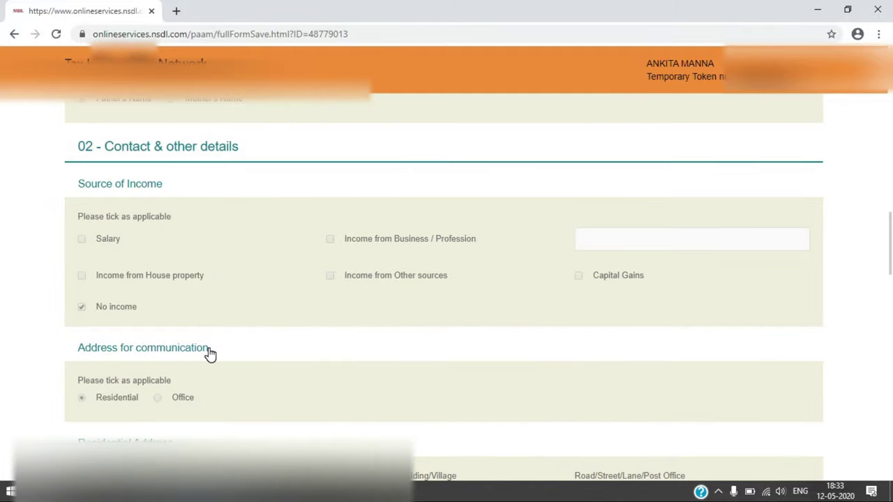
pyautogui.scroll(-15, 210, 355)
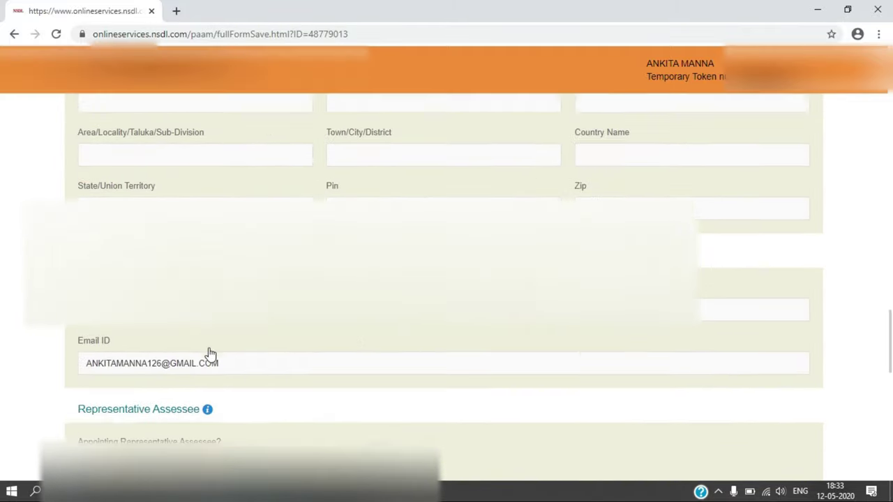
pyautogui.scroll(-1, 212, 361)
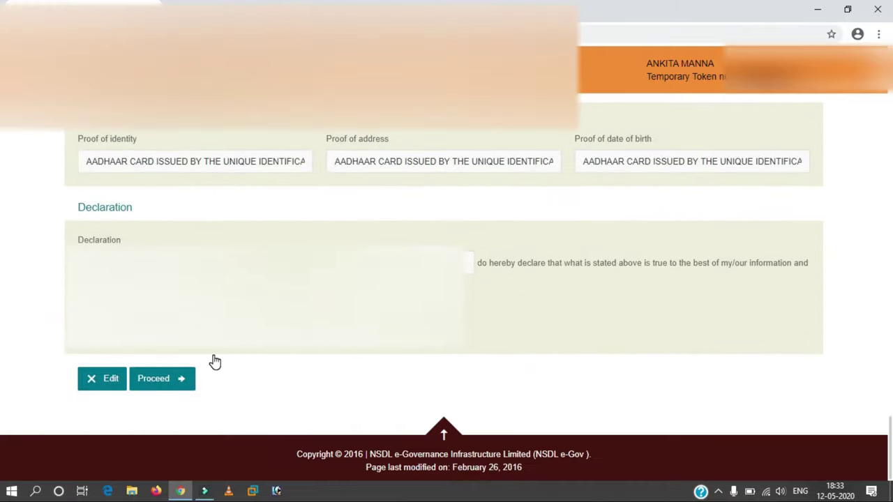
pyautogui.click(173, 386)
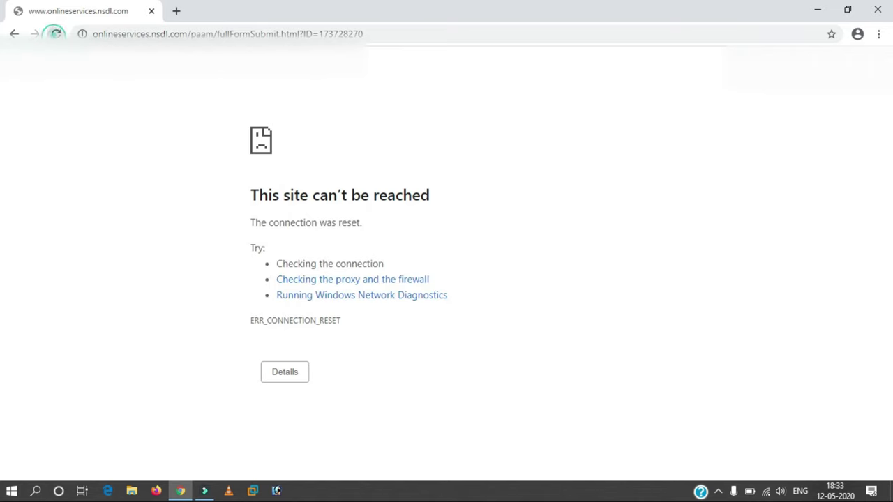
# - Reload the failed page, resubmitting the form data, and choose online payment through BillDesk
pyautogui.click(56, 34)
pyautogui.click(500, 130)
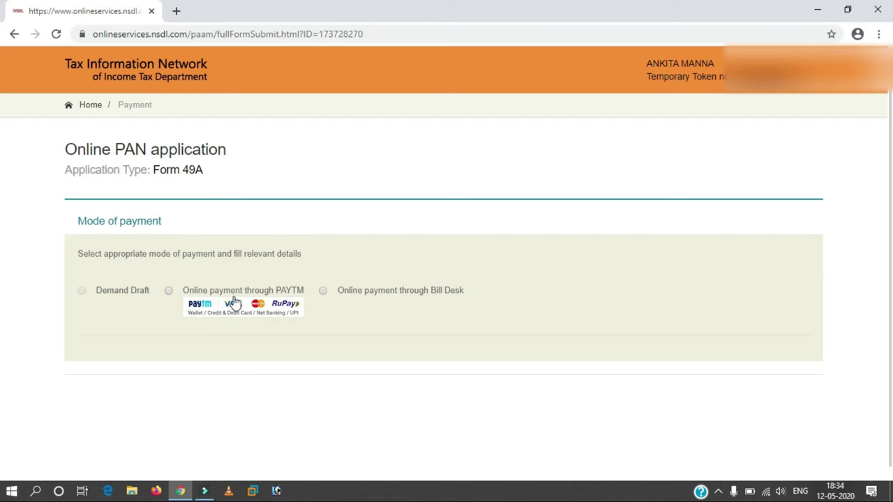
pyautogui.click(325, 292)
# - Agree to the terms of service and go on to pay the application fee
pyautogui.scroll(-3, 325, 292)
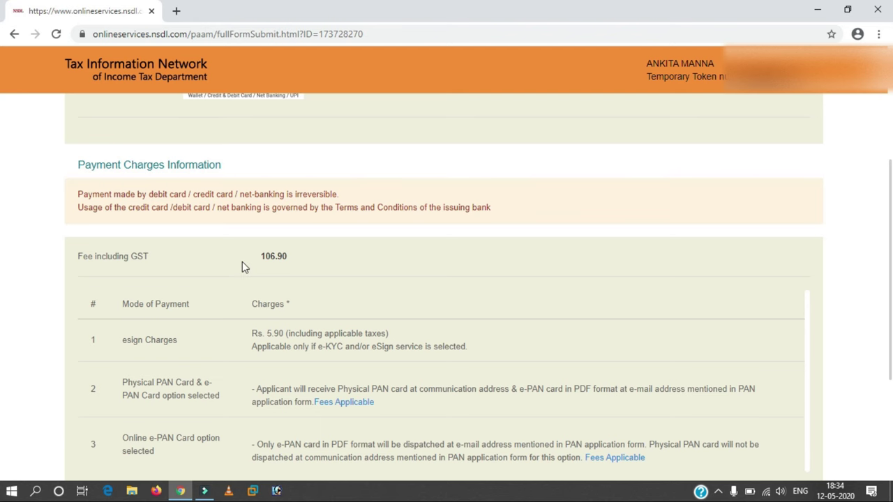
pyautogui.scroll(-1, 252, 272)
pyautogui.scroll(-2, 256, 276)
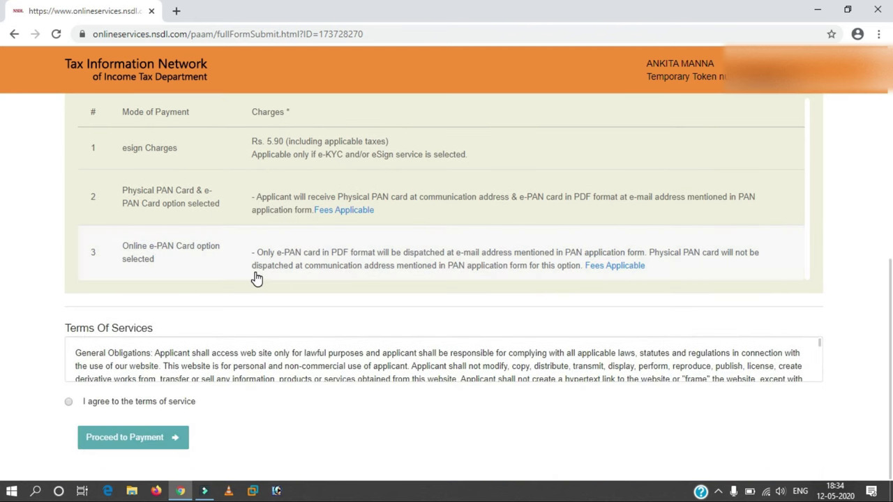
pyautogui.click(68, 402)
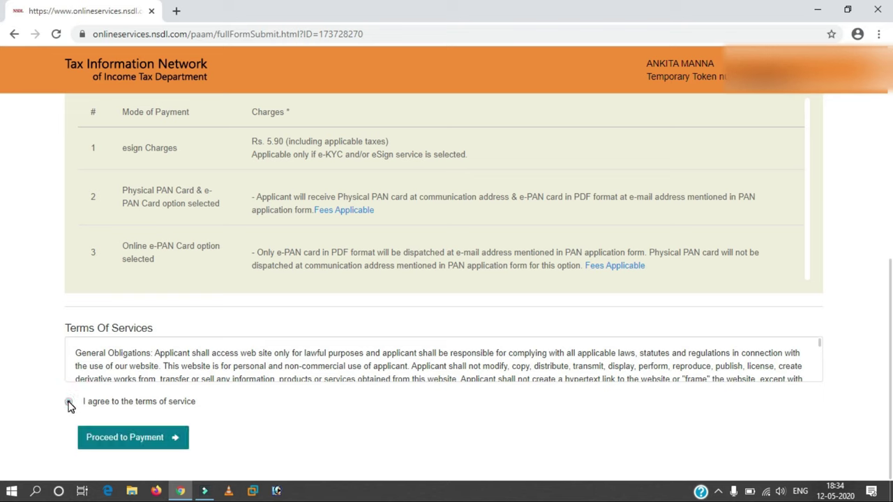
pyautogui.click(106, 446)
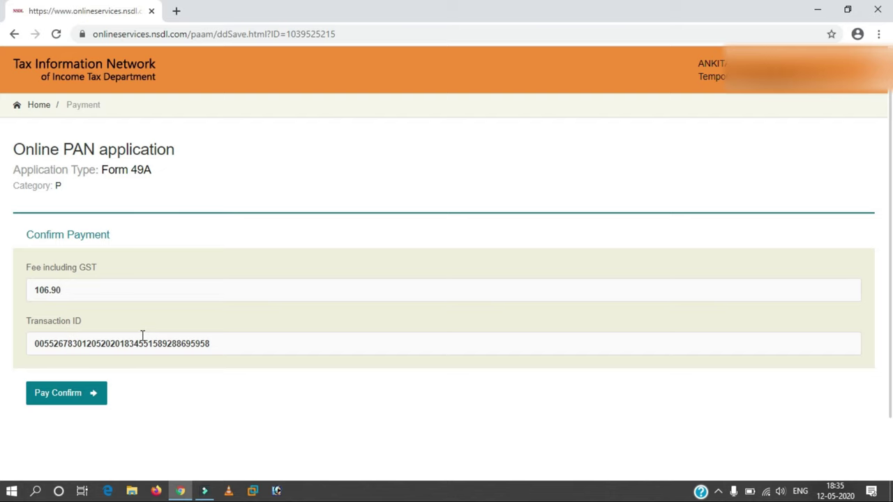
# - Confirm payment of the 106.90 application fee
pyautogui.click(65, 400)
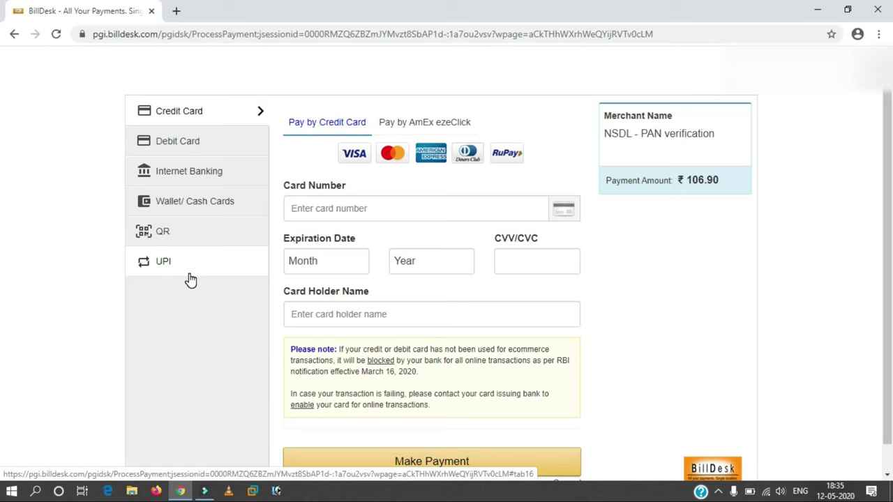
# - Pay through State Bank of India internet banking on BillDesk
pyautogui.click(195, 176)
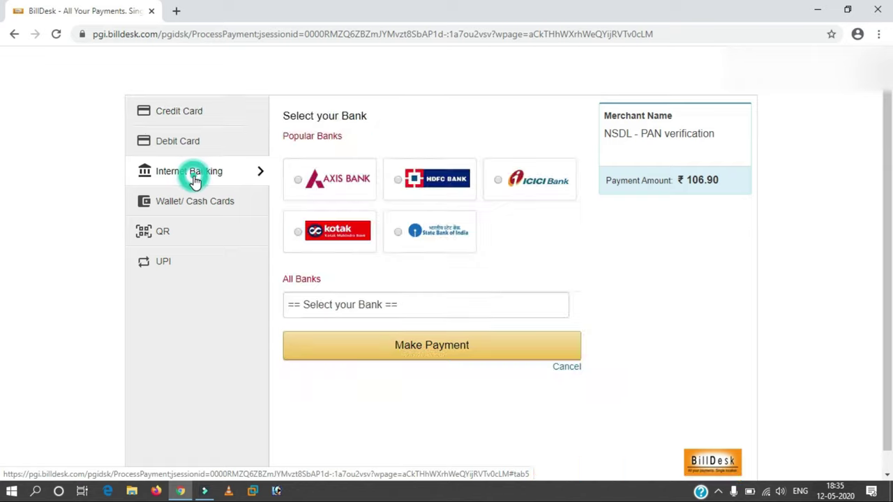
pyautogui.click(397, 233)
pyautogui.click(414, 428)
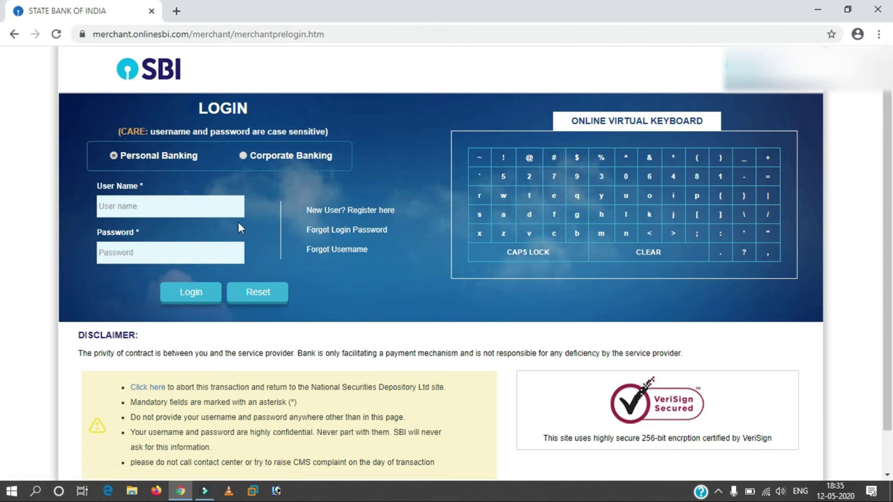
# - Log in to SBI net banking and authorise the ₹106.90 payment with the SMS security password
pyautogui.click(194, 206)
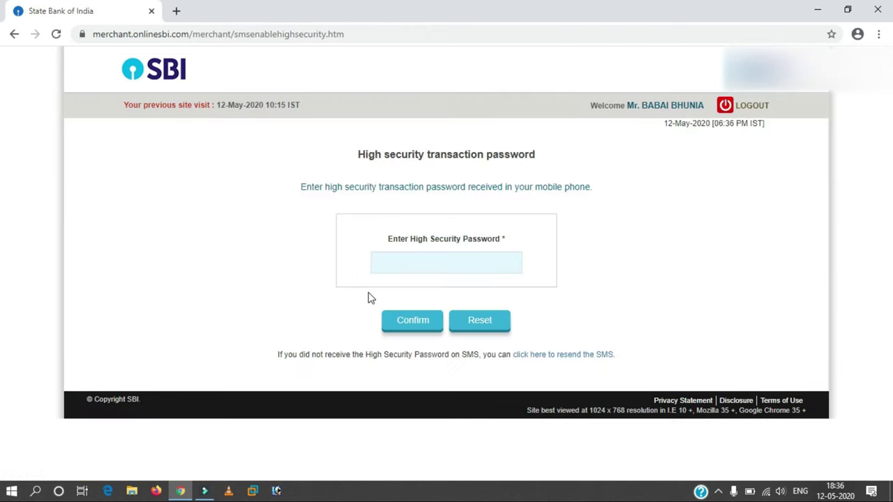
pyautogui.click(394, 262)
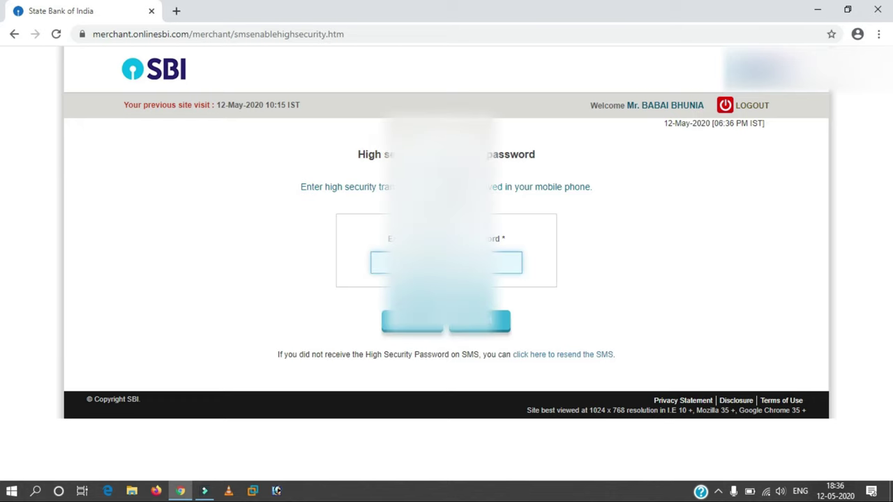
pyautogui.click(411, 321)
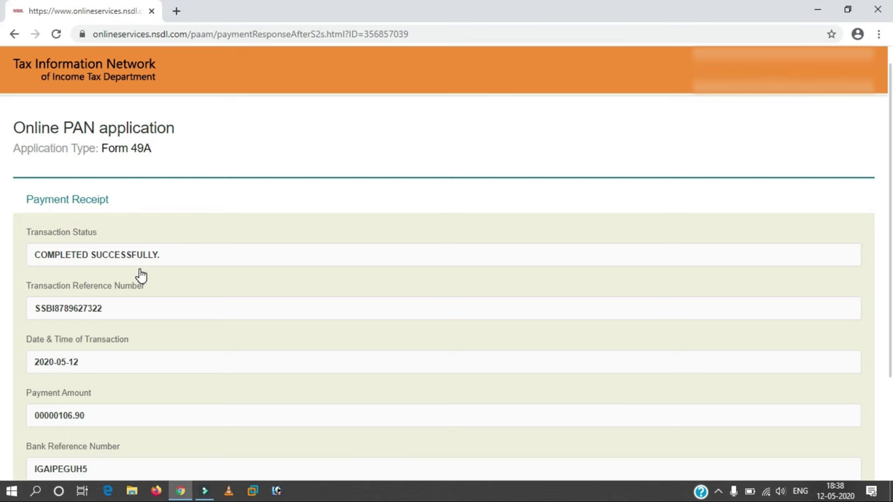
# - Move past the 106.90 payment receipt to the Aadhaar Authentication page
pyautogui.scroll(-1, 139, 274)
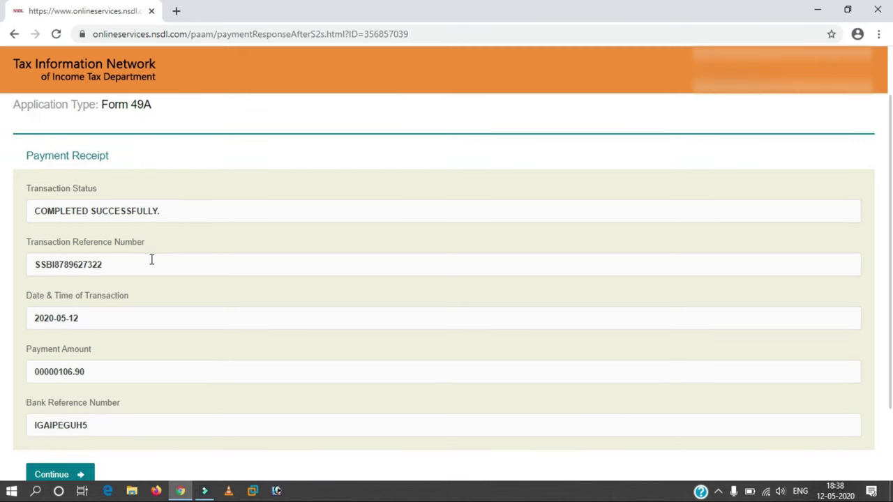
pyautogui.scroll(-1, 150, 259)
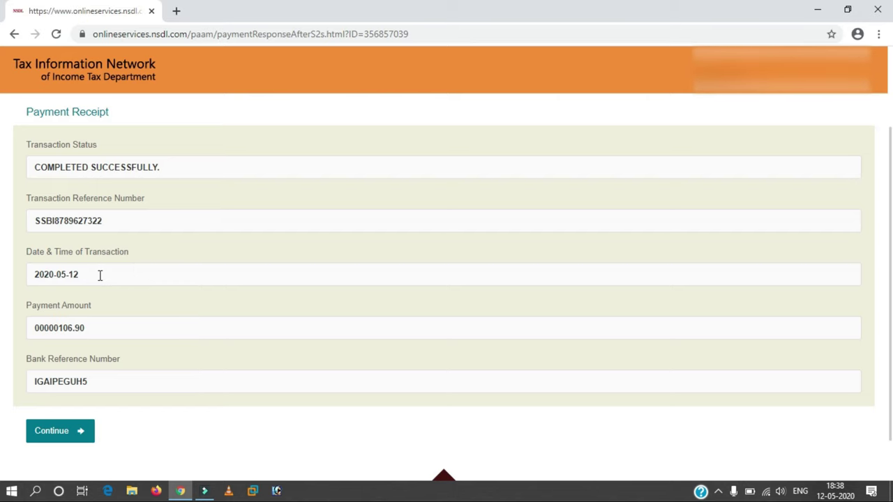
pyautogui.scroll(-1, 94, 293)
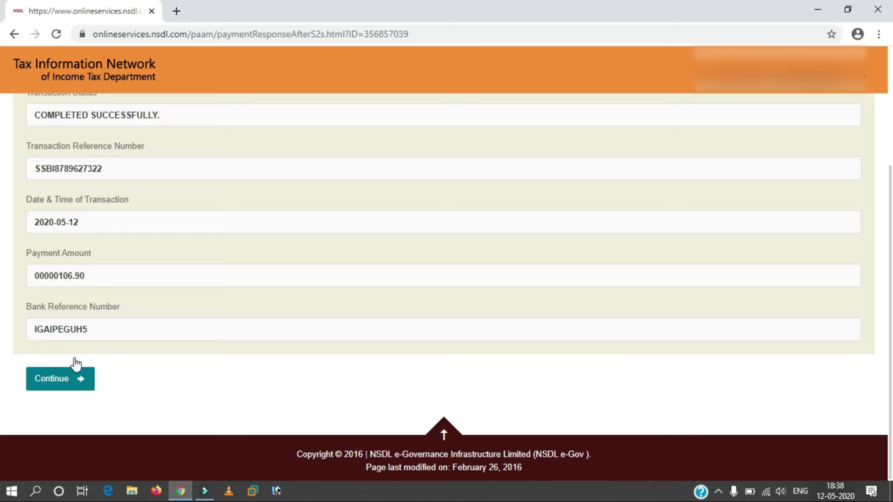
pyautogui.click(70, 378)
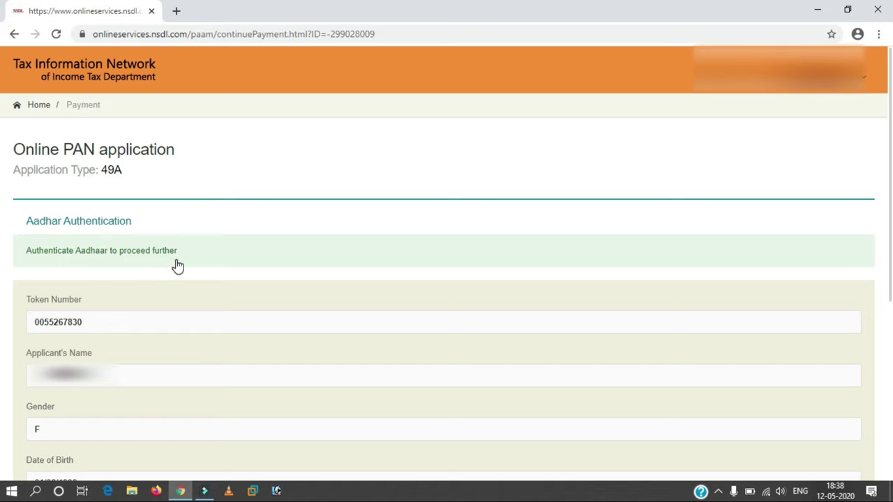
# - Consent to using Aadhaar details for e-signing and start Aadhaar authentication
pyautogui.scroll(-1, 174, 265)
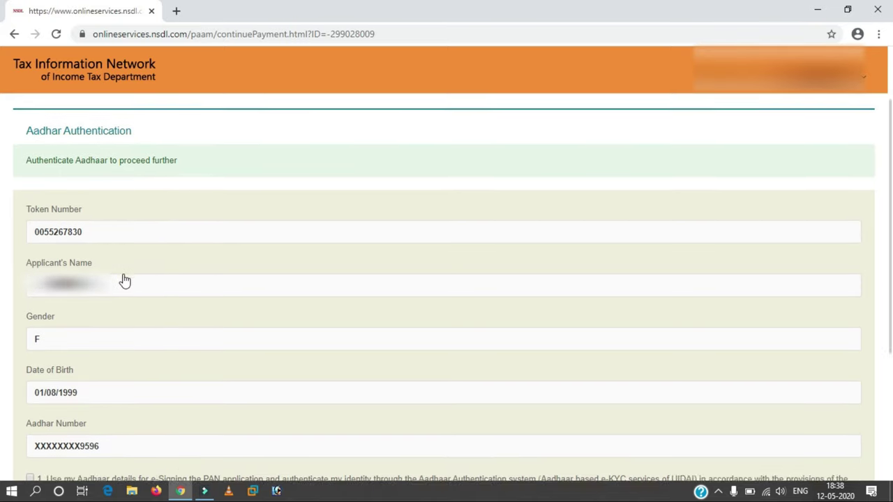
pyautogui.scroll(-1, 123, 279)
pyautogui.scroll(-1, 115, 292)
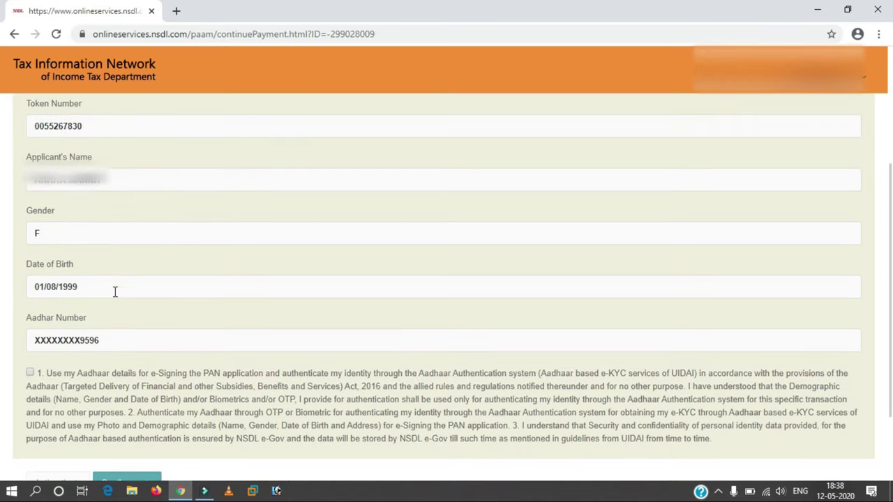
pyautogui.scroll(-1, 115, 289)
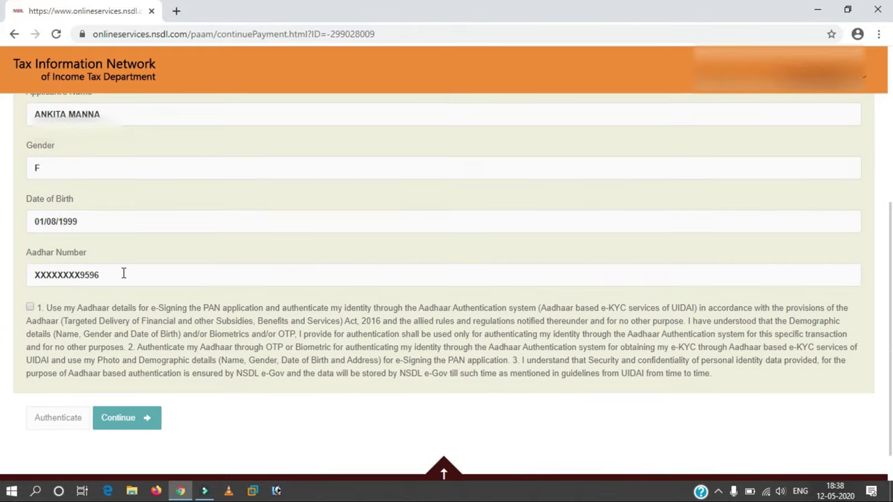
pyautogui.click(31, 308)
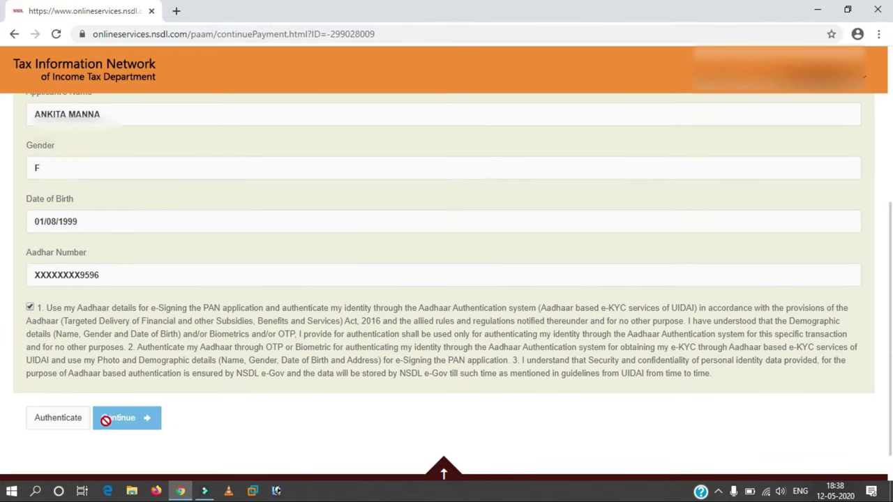
pyautogui.click(66, 420)
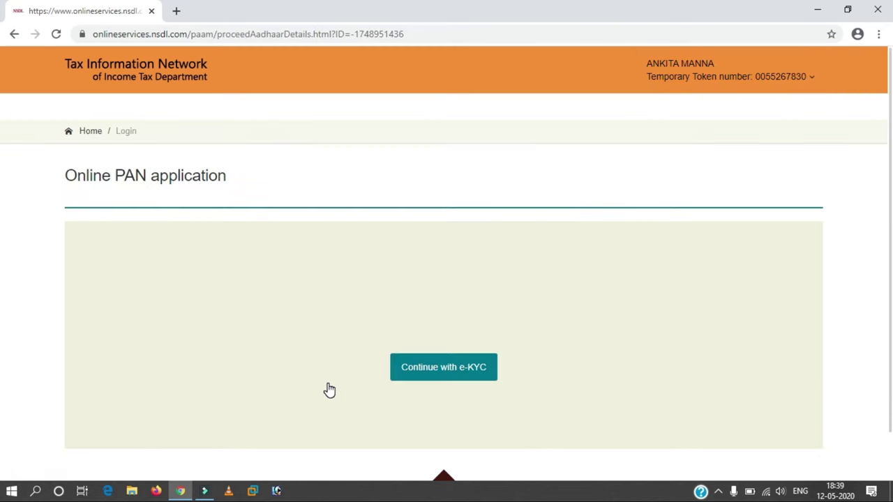
# - Continue with e-KYC and submit the Aadhaar OTP for verification
pyautogui.click(457, 362)
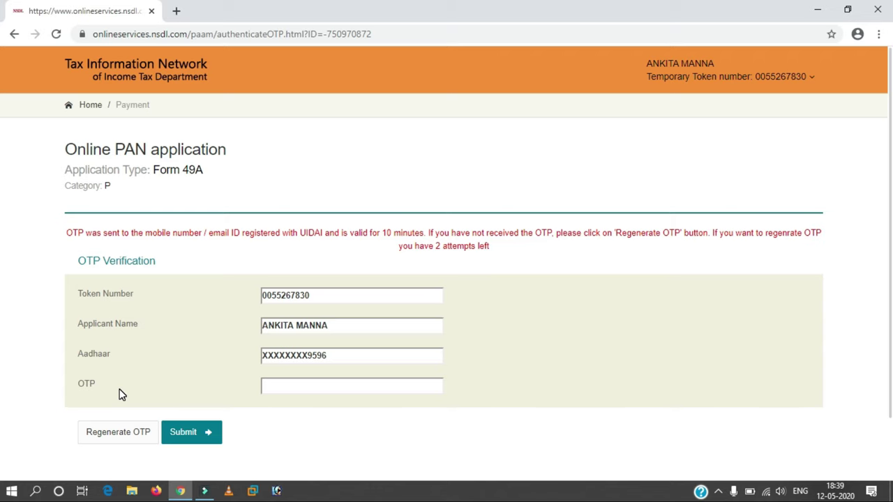
pyautogui.click(281, 385)
pyautogui.click(193, 446)
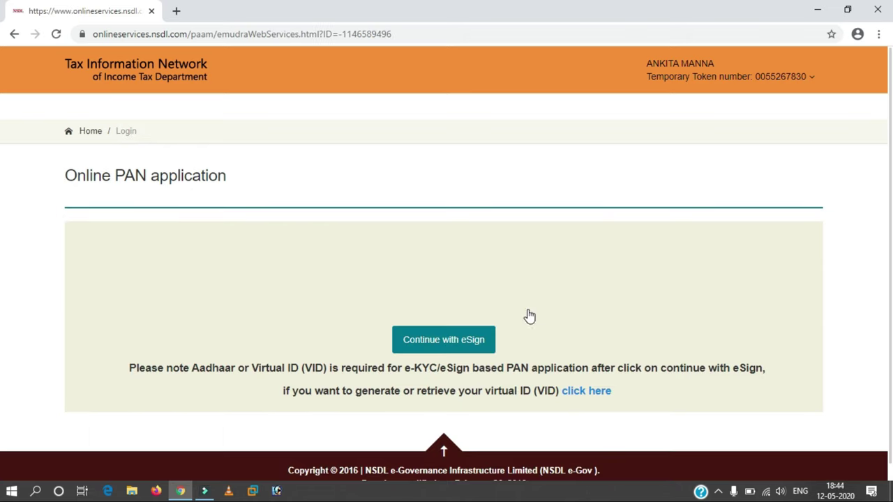
# - Authorise NSDL e-Gov, paste the Aadhaar number, then request and verify the eSign OTP
pyautogui.click(463, 341)
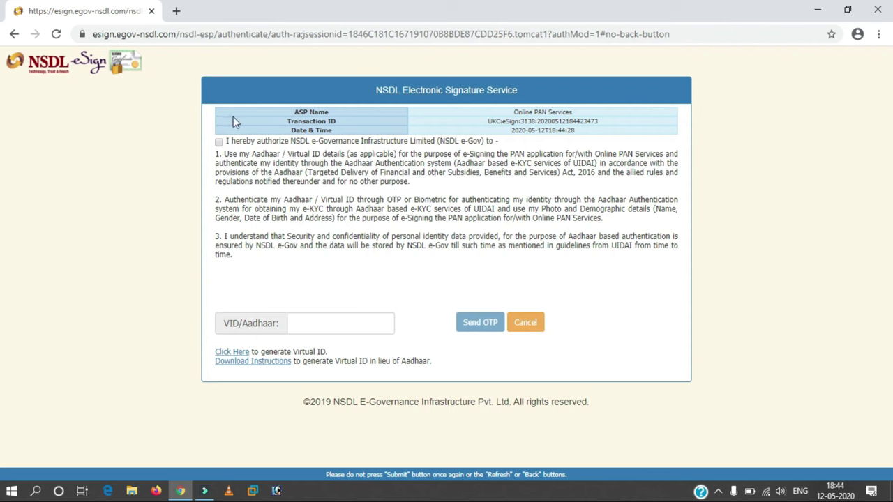
pyautogui.click(219, 142)
pyautogui.click(296, 325)
pyautogui.hotkey('ctrl', 'v')
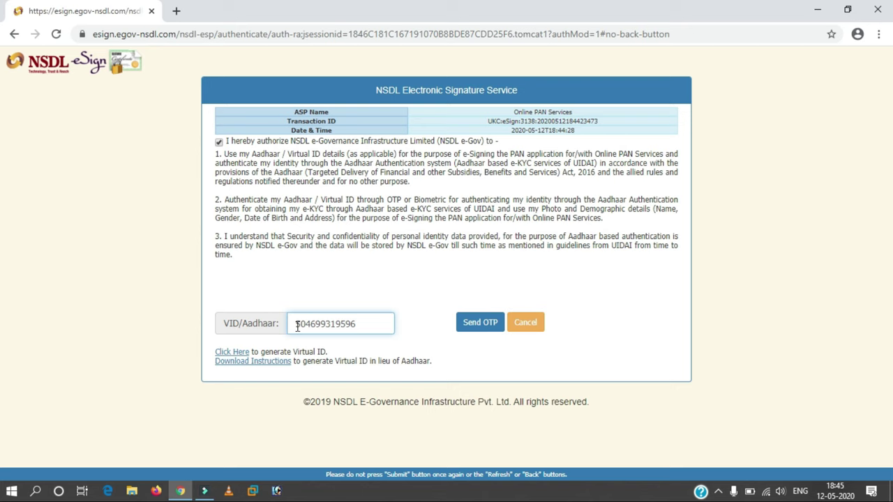
pyautogui.click(469, 324)
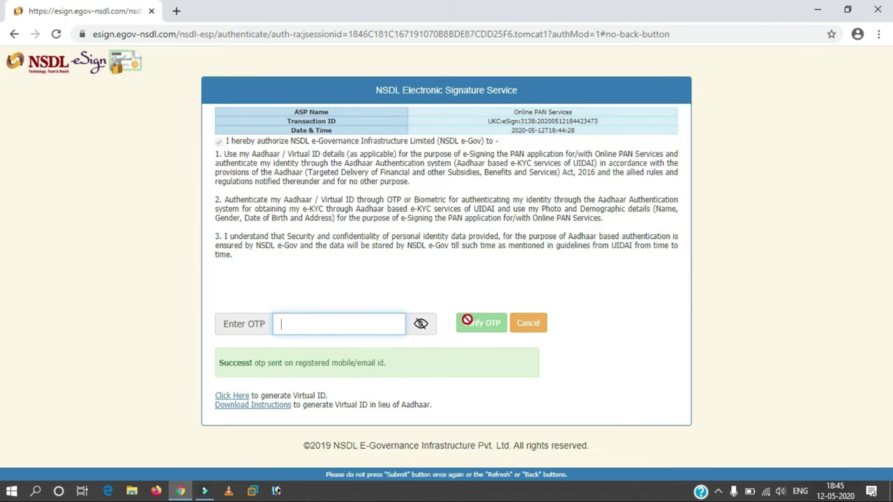
pyautogui.hotkey('ctrl', 'v')
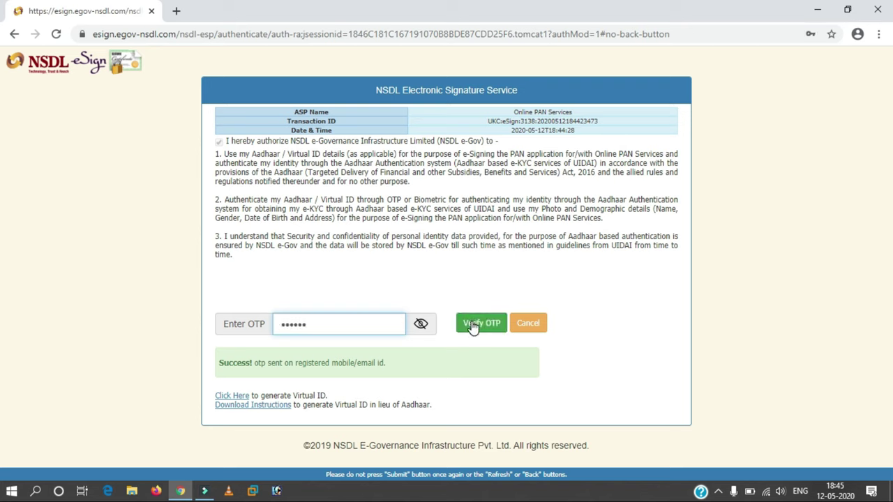
pyautogui.click(473, 326)
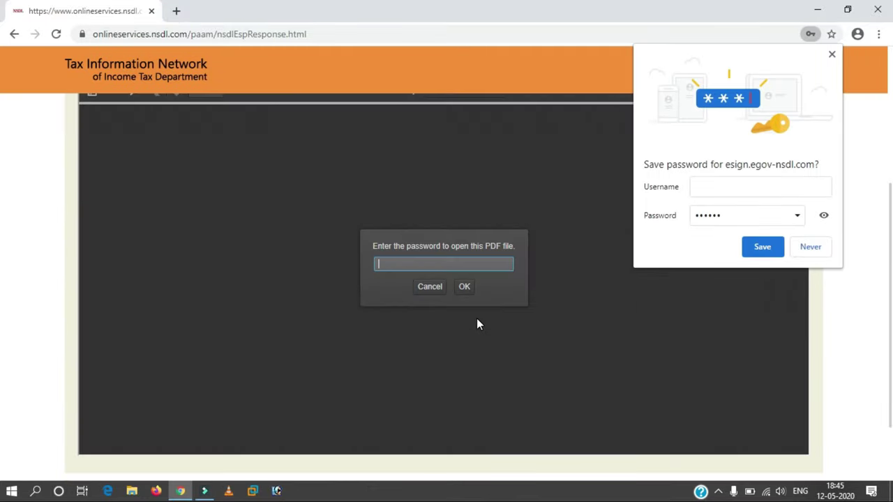
# - Decline saving the password, unlock the acknowledgement PDF with the date-of-birth password, and download it
pyautogui.click(828, 249)
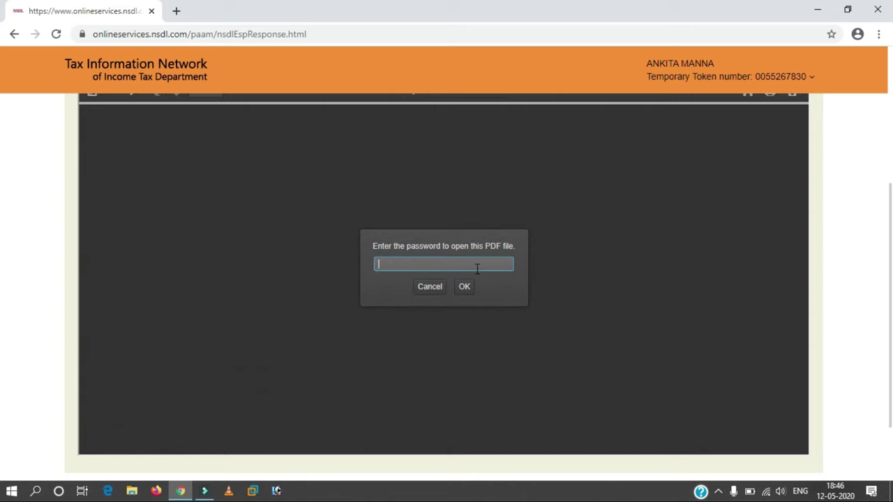
pyautogui.write('••••••••')
pyautogui.click(465, 287)
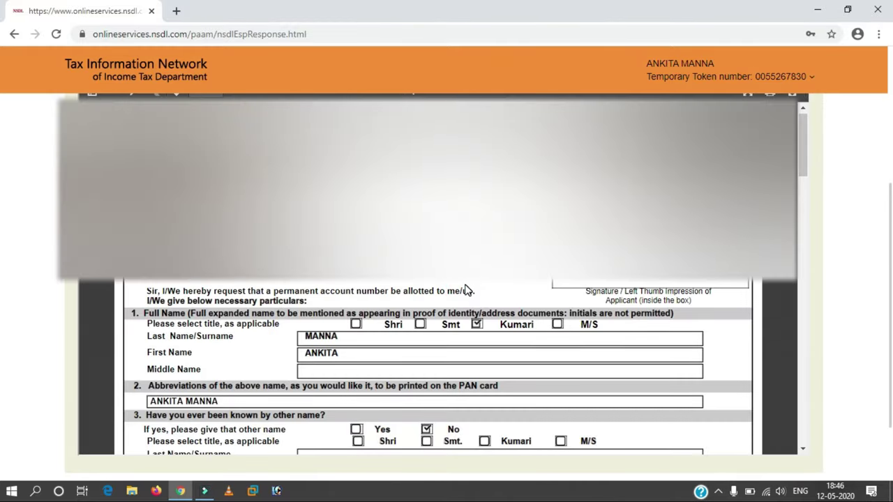
pyautogui.moveTo(812, 153); pyautogui.dragTo(809, 215)
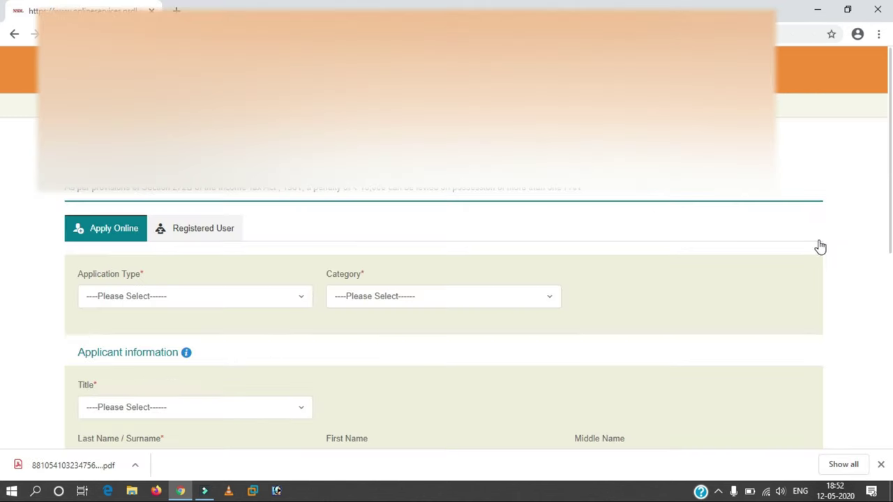